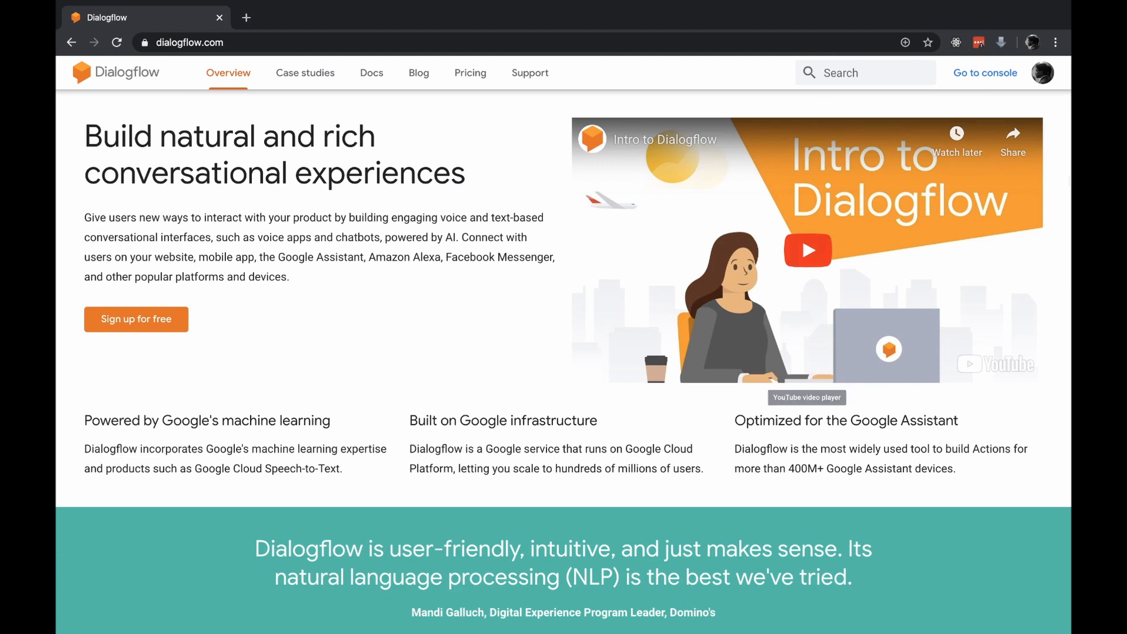
- Open the Dialogflow console and try to create a new agent named "My Personal Chatbot"
{"action": "left_click", "coordinate": [985, 73]}
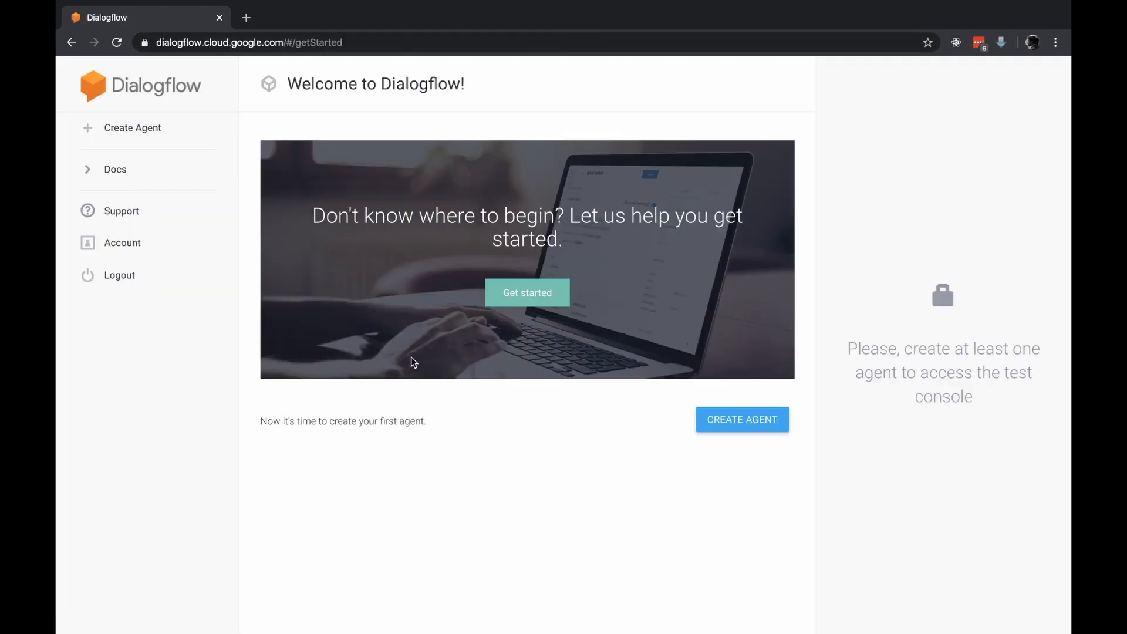
{"action": "left_click", "coordinate": [738, 420]}
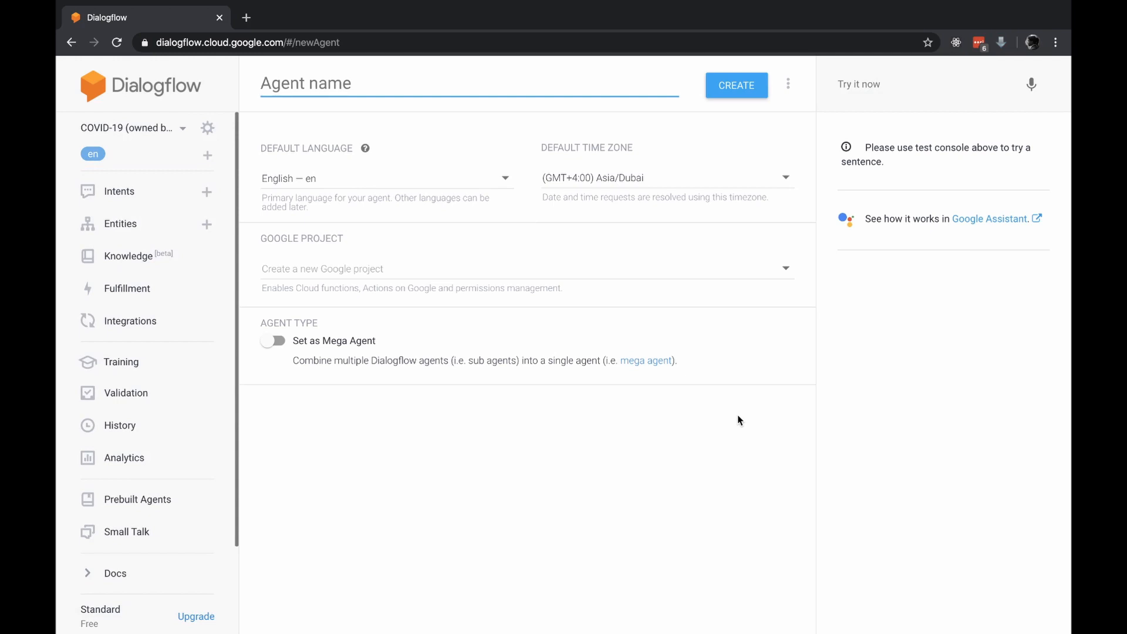
{"action": "type", "text": "My"}
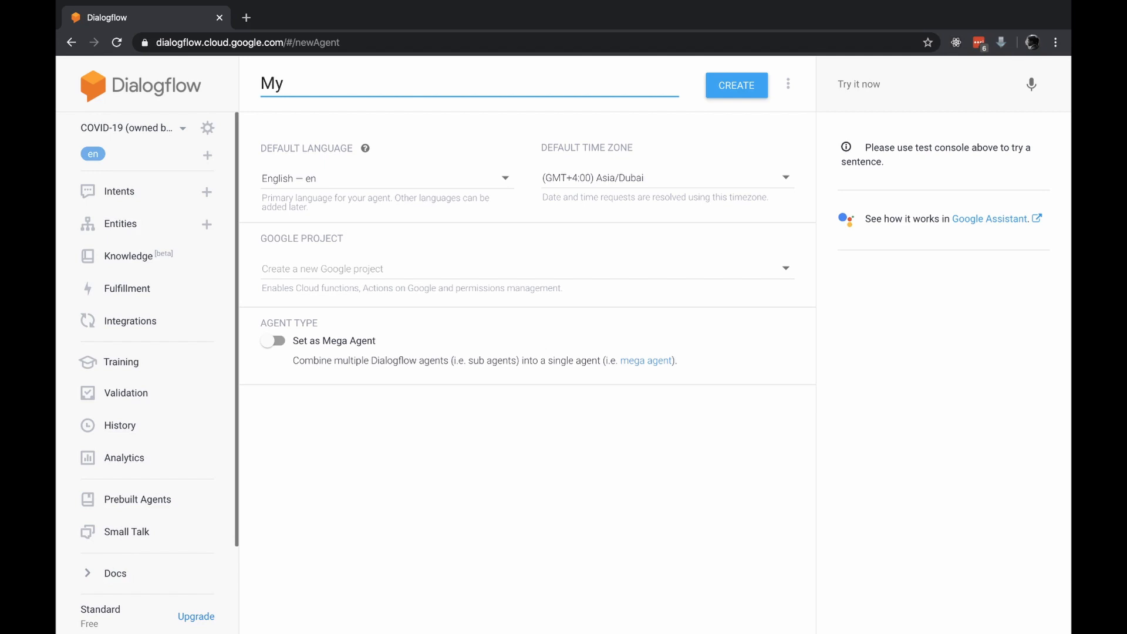
{"action": "type", "text": " personal"}
{"action": "key", "text": "alt+BackSpace"}
{"action": "type", "text": "Persoanl"}
{"action": "key", "text": "BackSpace"}
{"action": "key", "text": "BackSpace"}
{"action": "key", "text": "BackSpace"}
{"action": "type", "text": "nal Chat"}
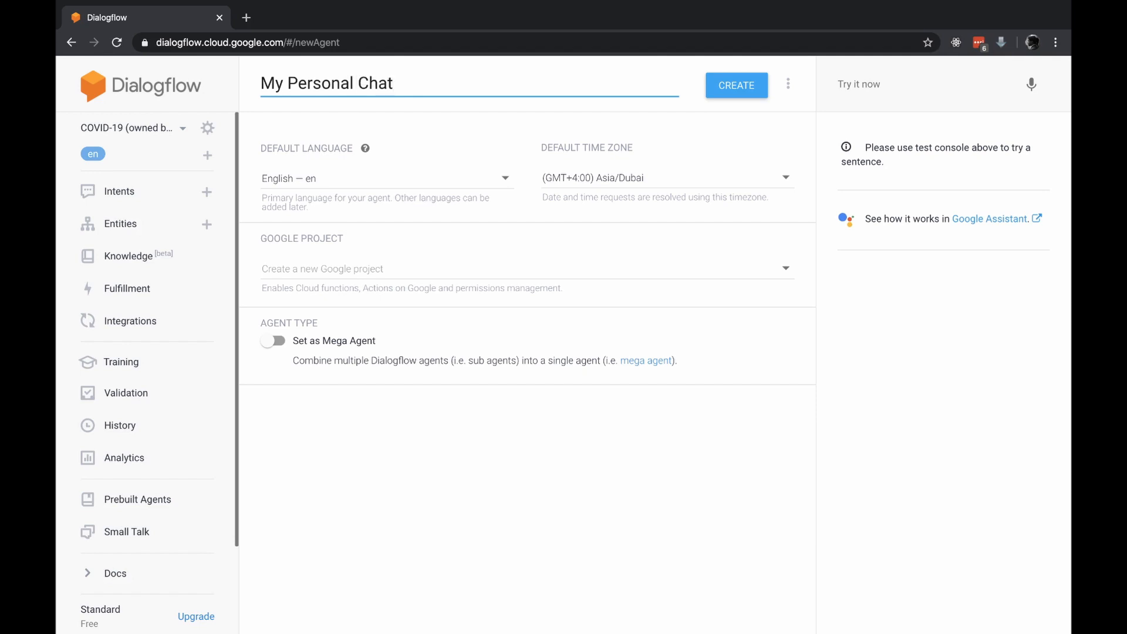
{"action": "type", "text": " b"}
{"action": "key", "text": "BackSpace"}
{"action": "key", "text": "BackSpace"}
{"action": "type", "text": "b"}
{"action": "key", "text": "BackSpace"}
{"action": "type", "text": "bot"}
{"action": "left_click", "coordinate": [733, 96]}
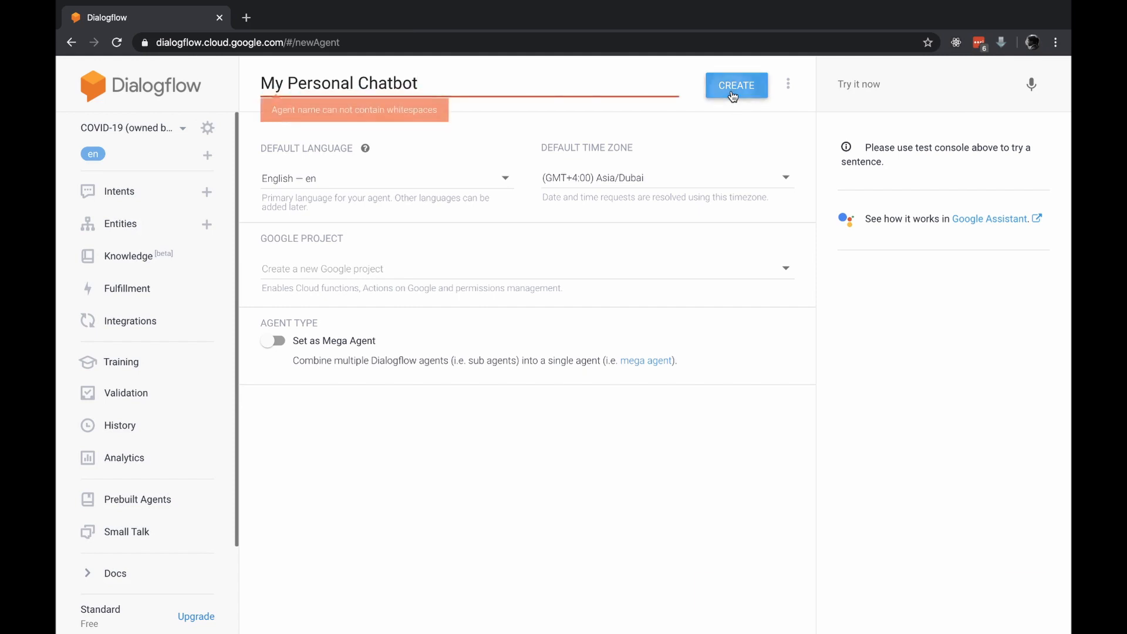
- Remove the spaces from the agent name so it reads MyPersonalChatbot and create the agent
{"action": "left_click", "coordinate": [288, 93]}
{"action": "key", "text": "BackSpace"}
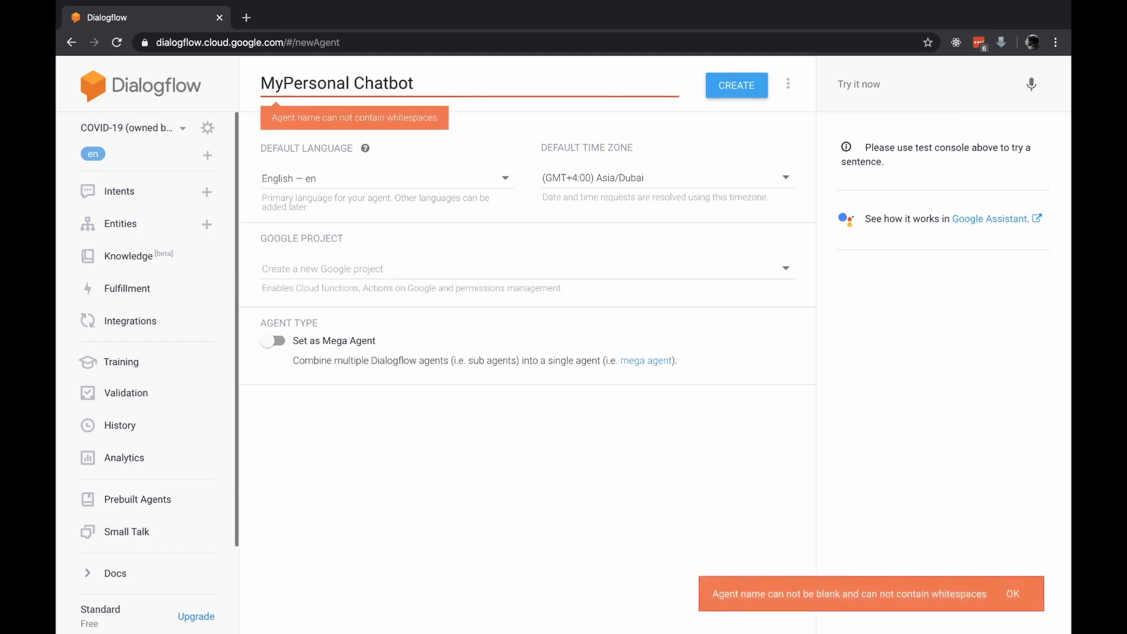
{"action": "left_click", "coordinate": [351, 84]}
{"action": "key", "text": "BackSpace"}
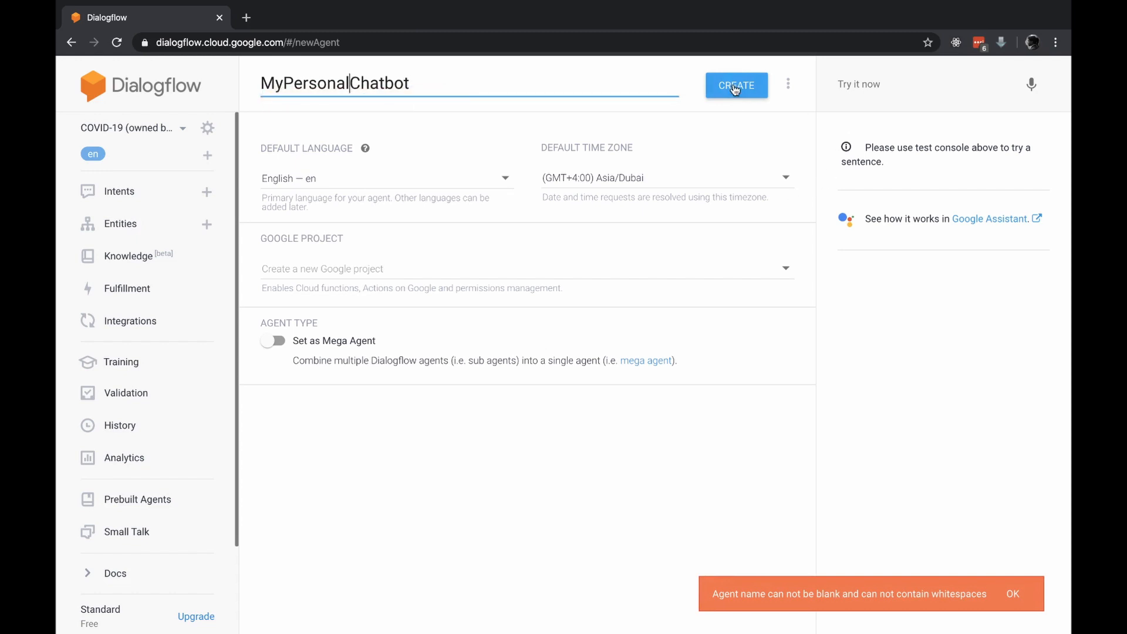
{"action": "left_click", "coordinate": [735, 88]}
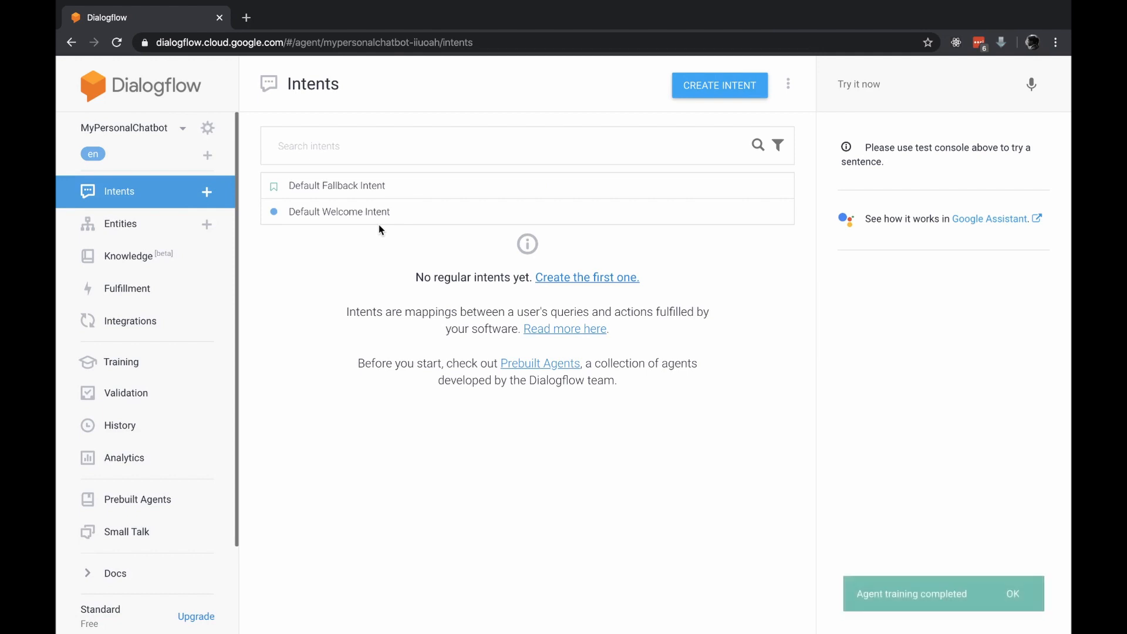
- Examine the events and training phrases of the Default Welcome Intent
{"action": "left_click", "coordinate": [340, 211]}
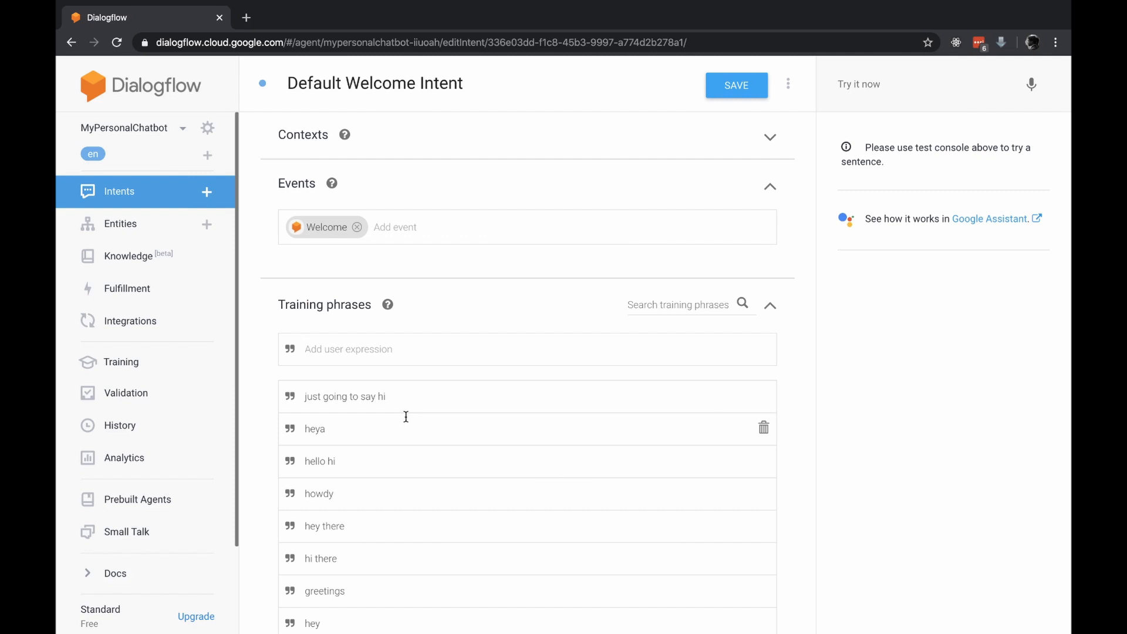
{"action": "scroll", "coordinate": [406, 416], "scroll_direction": "down", "scroll_amount": 5}
{"action": "scroll", "coordinate": [405, 417], "scroll_direction": "up", "scroll_amount": 3}
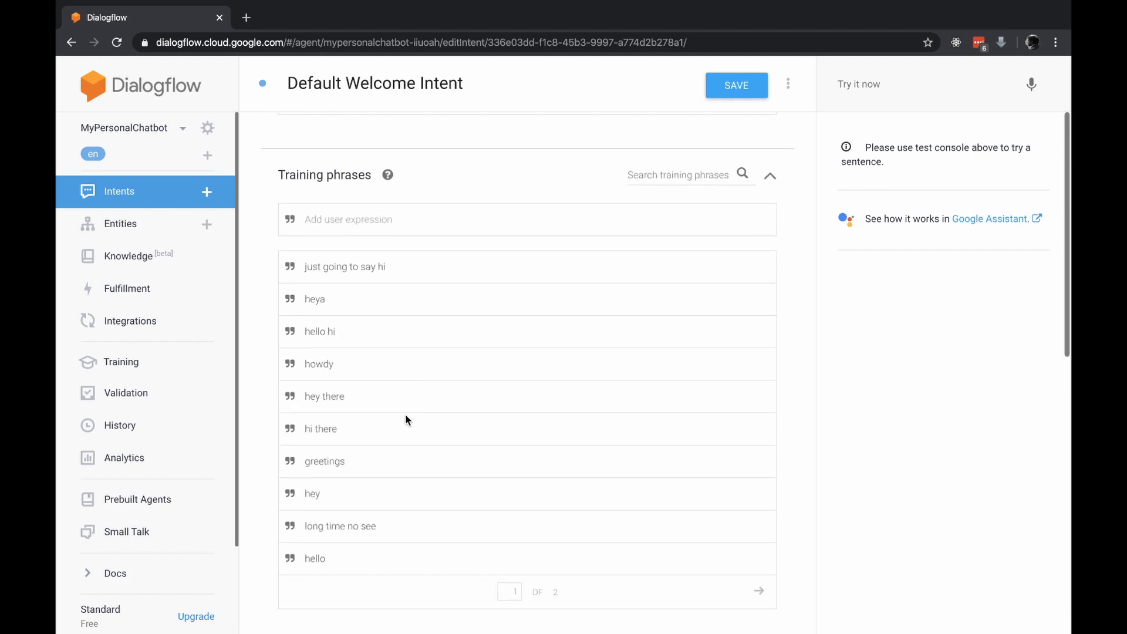
{"action": "scroll", "coordinate": [362, 325], "scroll_direction": "up", "scroll_amount": 2}
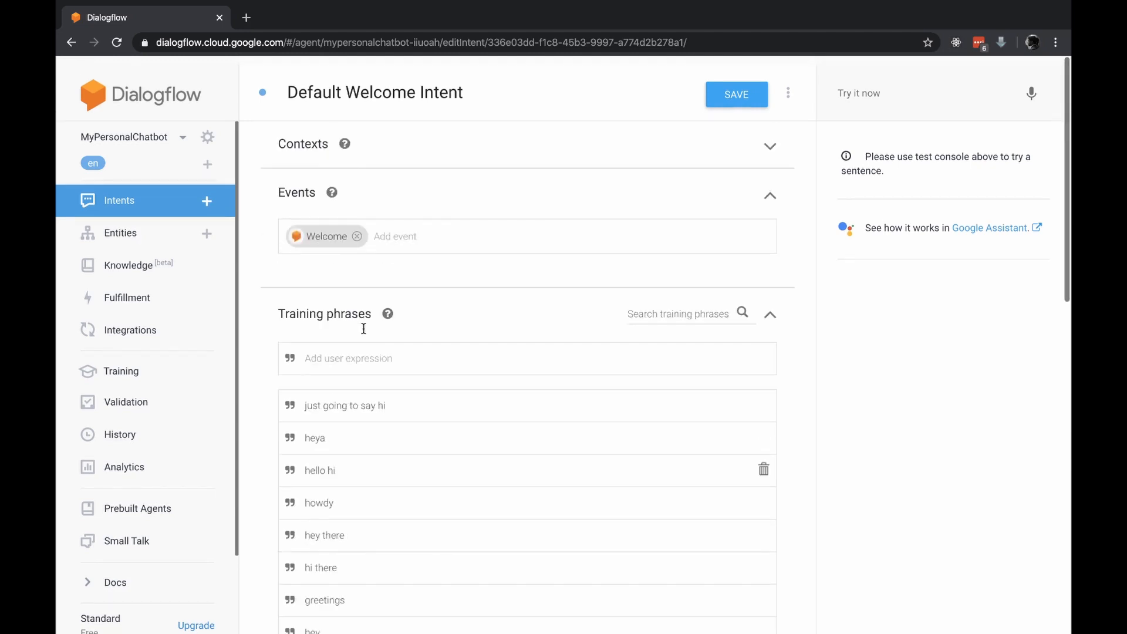
{"action": "scroll", "coordinate": [363, 326], "scroll_direction": "down", "scroll_amount": 5}
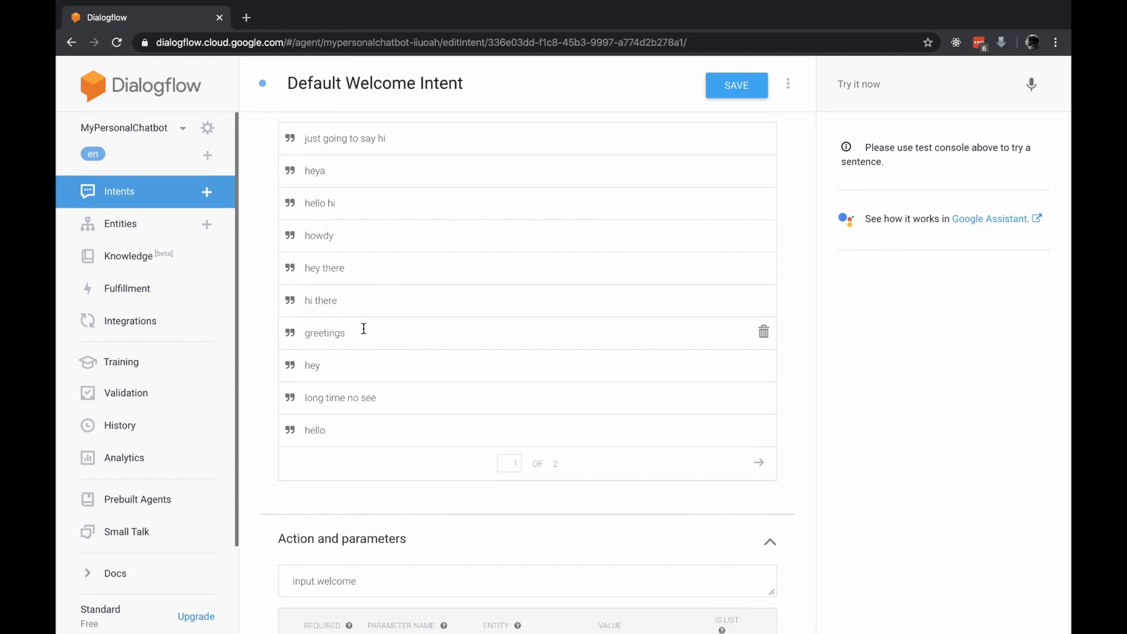
{"action": "scroll", "coordinate": [364, 328], "scroll_direction": "up", "scroll_amount": 5}
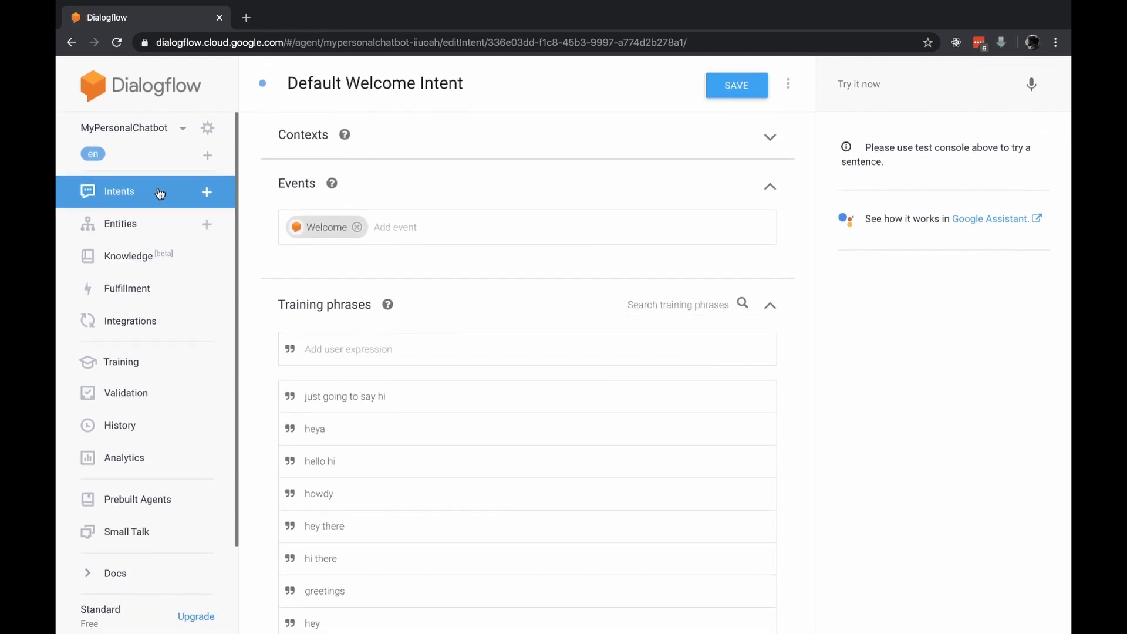
- Create a new intent named WhoAmI and save it
{"action": "left_click", "coordinate": [159, 194]}
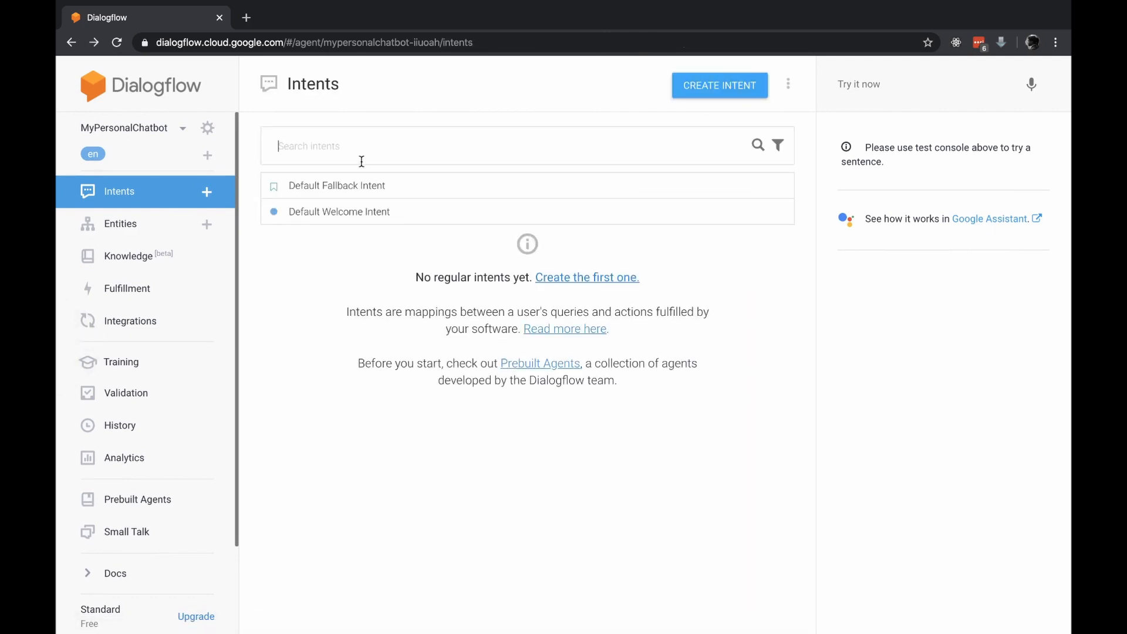
{"action": "left_click", "coordinate": [699, 86]}
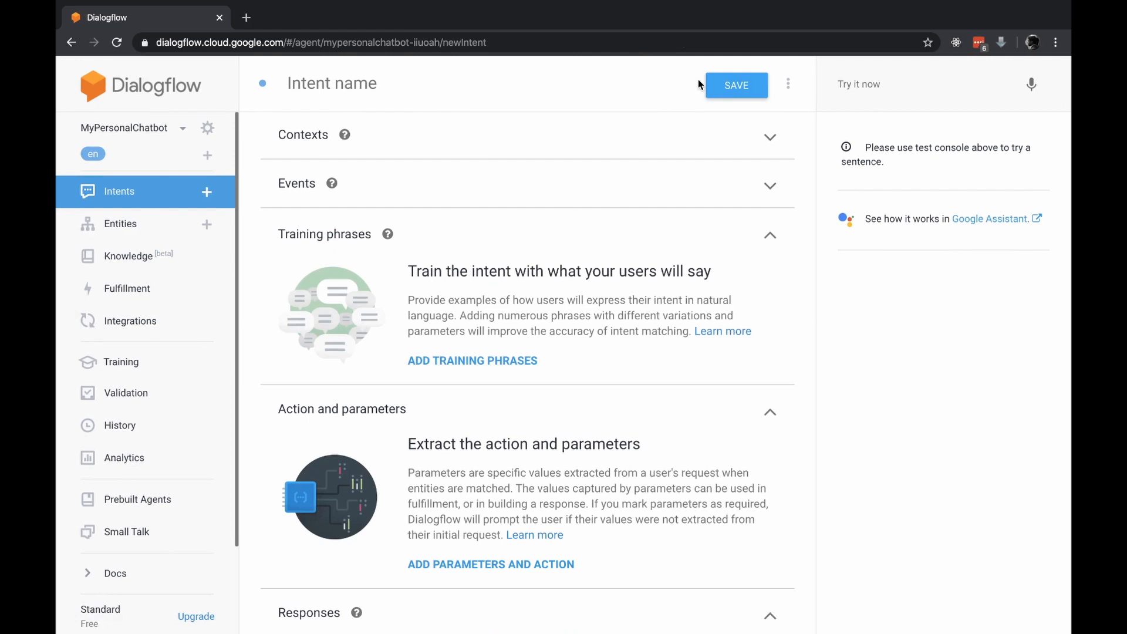
{"action": "left_click", "coordinate": [496, 88]}
{"action": "type", "text": "WhoA"}
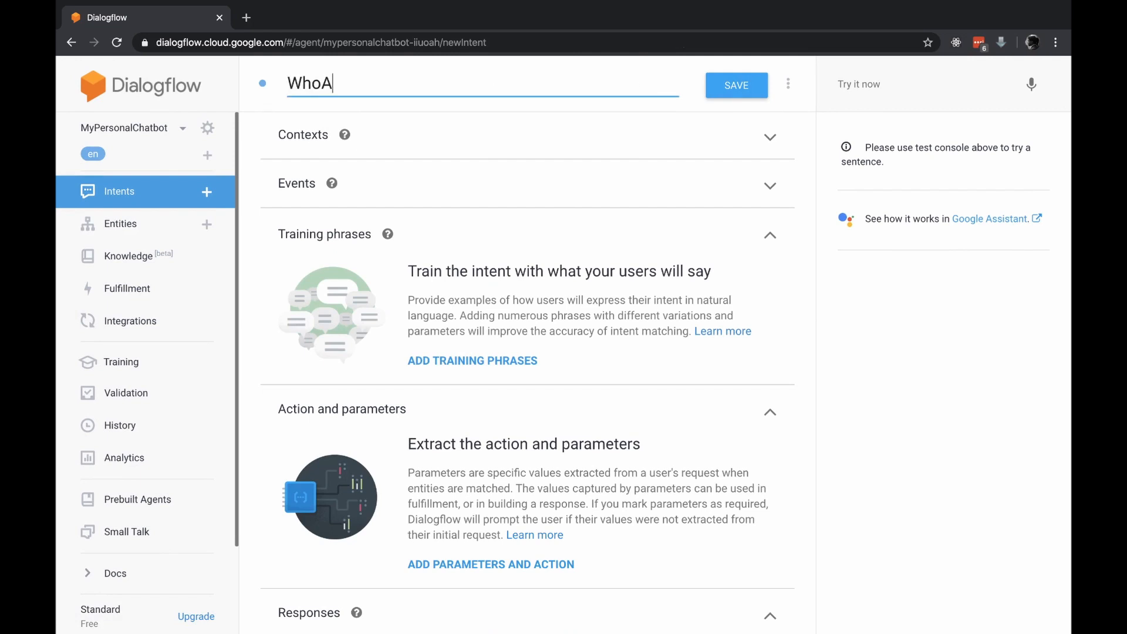
{"action": "type", "text": "mA"}
{"action": "key", "text": "BackSpace"}
{"action": "type", "text": "I"}
{"action": "left_click", "coordinate": [765, 85]}
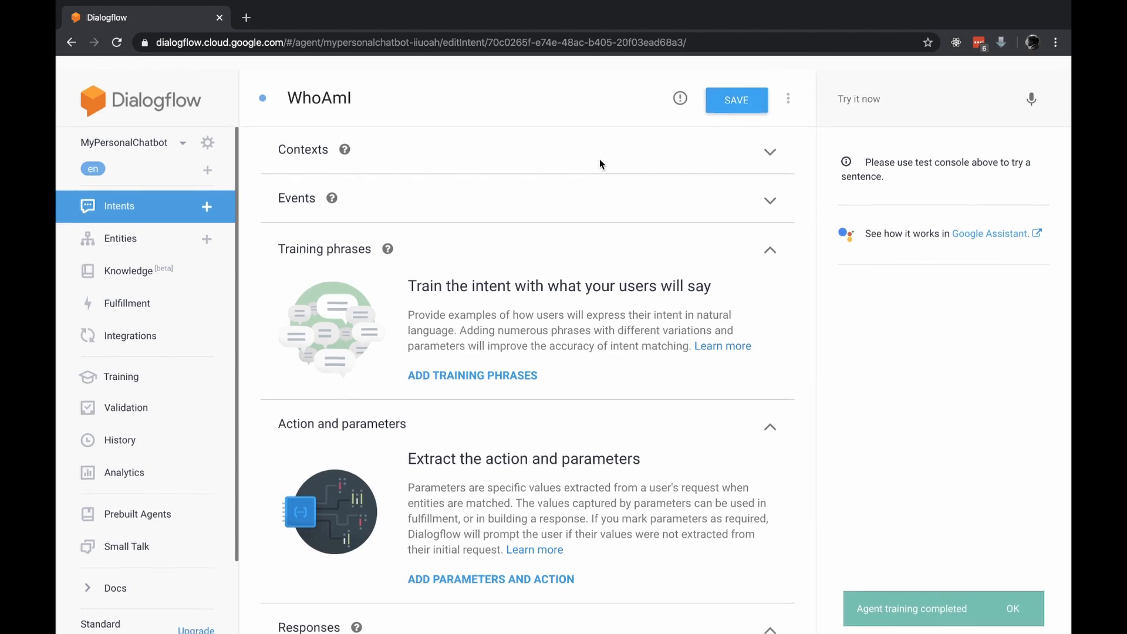
- Add the training phrase "Who are you?" to the WhoAmI intent
{"action": "left_click", "coordinate": [600, 156]}
{"action": "scroll", "coordinate": [432, 327], "scroll_direction": "down", "scroll_amount": 6}
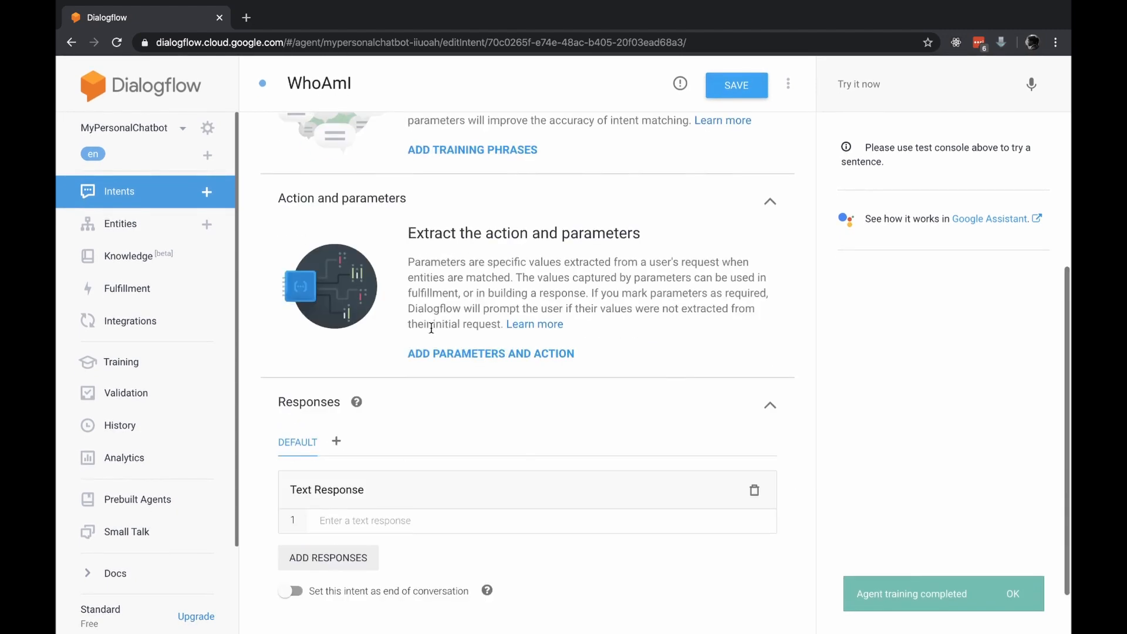
{"action": "scroll", "coordinate": [432, 327], "scroll_direction": "up", "scroll_amount": 3}
{"action": "scroll", "coordinate": [474, 388], "scroll_direction": "down", "scroll_amount": 3}
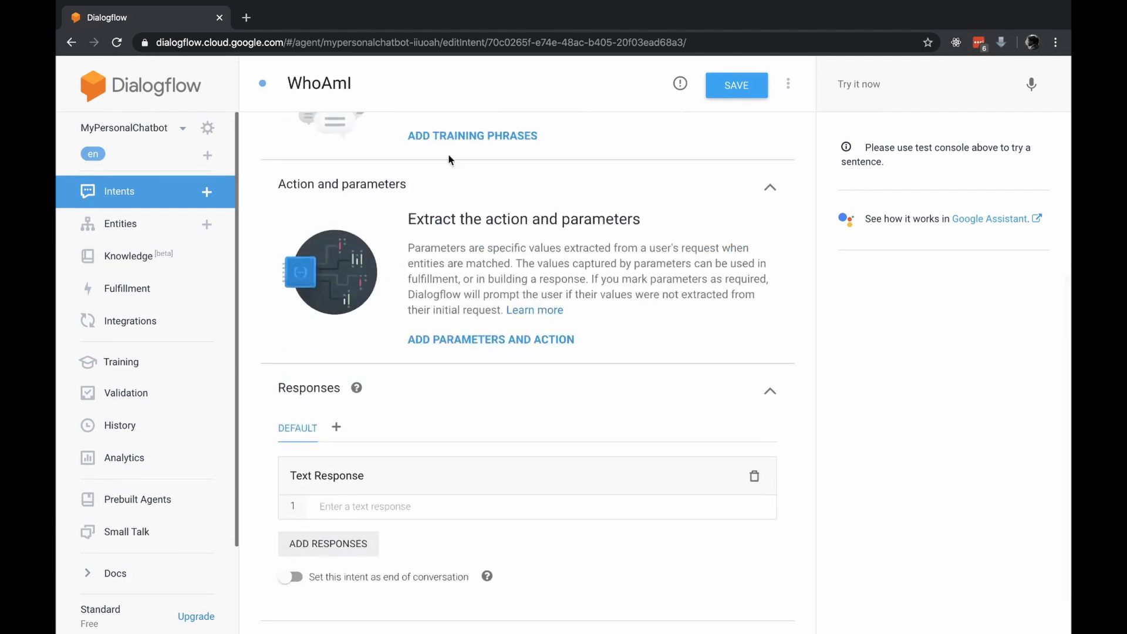
{"action": "left_click", "coordinate": [446, 134]}
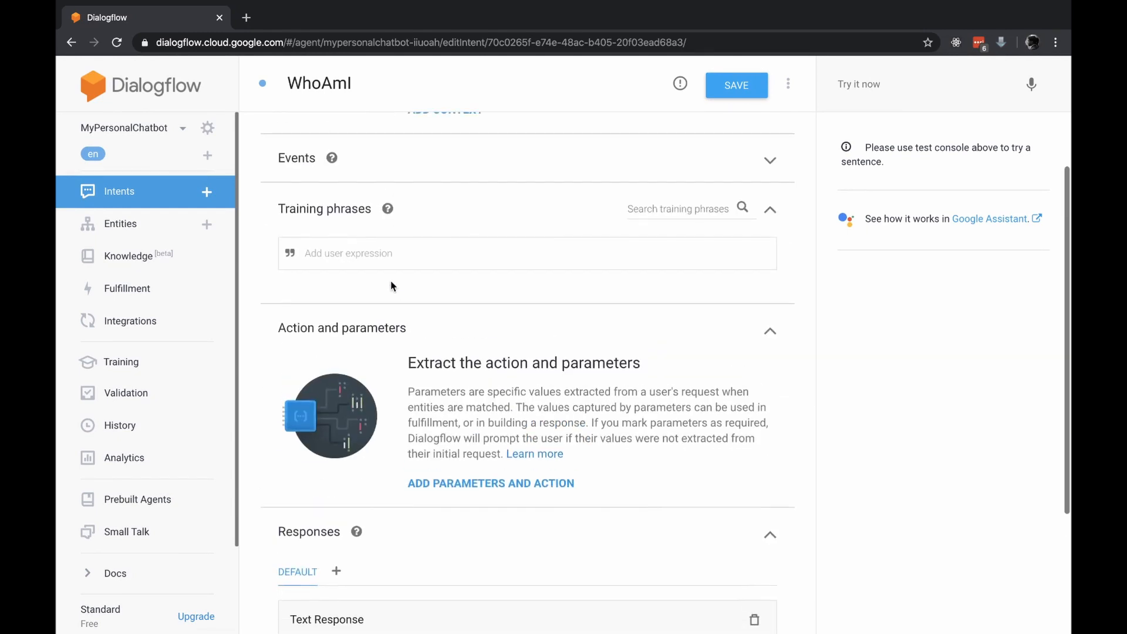
{"action": "left_click", "coordinate": [363, 254]}
{"action": "type", "text": "Who are you?"}
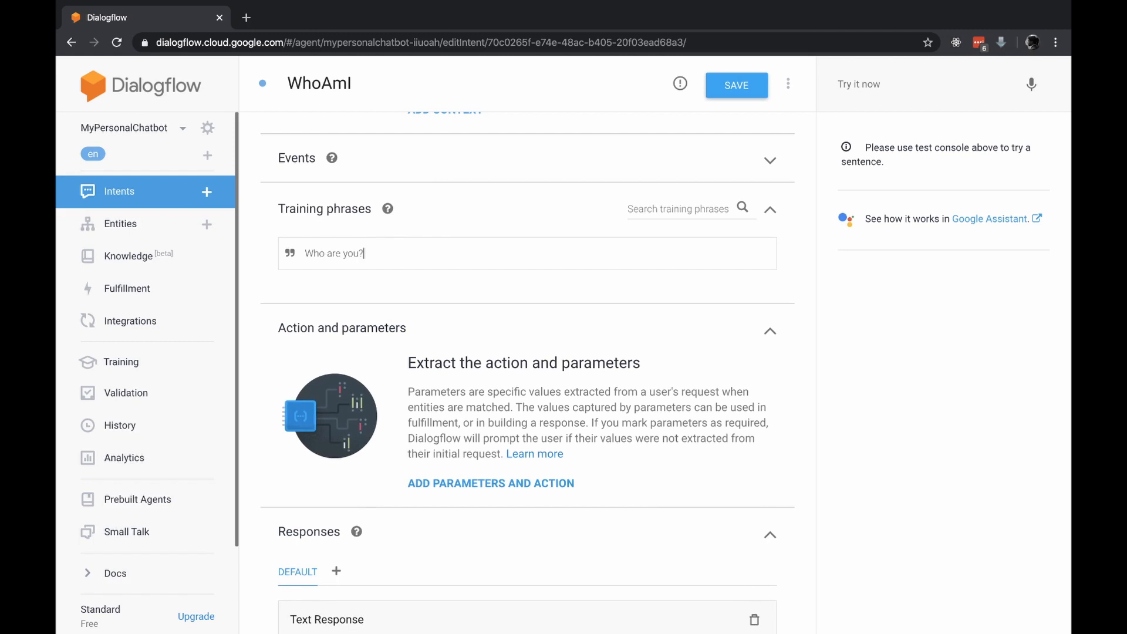
{"action": "key", "text": "Return"}
- Add the training phrases "What can you do?" and "What all you can perform?" and save the intent
{"action": "type", "text": "What"}
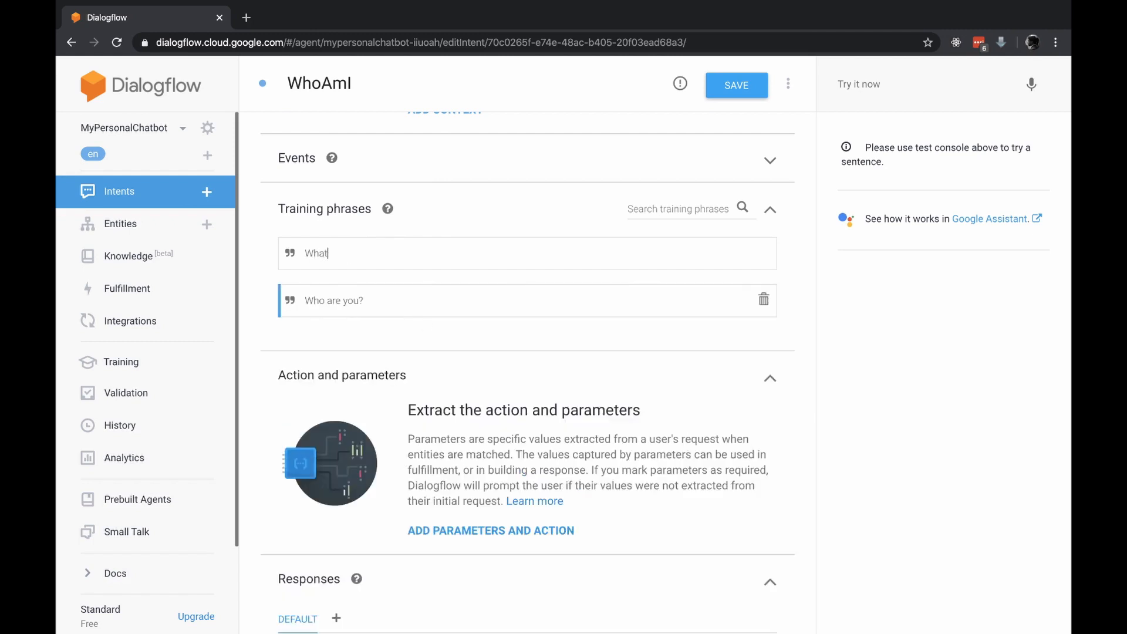
{"action": "type", "text": " can you do?"}
{"action": "key", "text": "Return"}
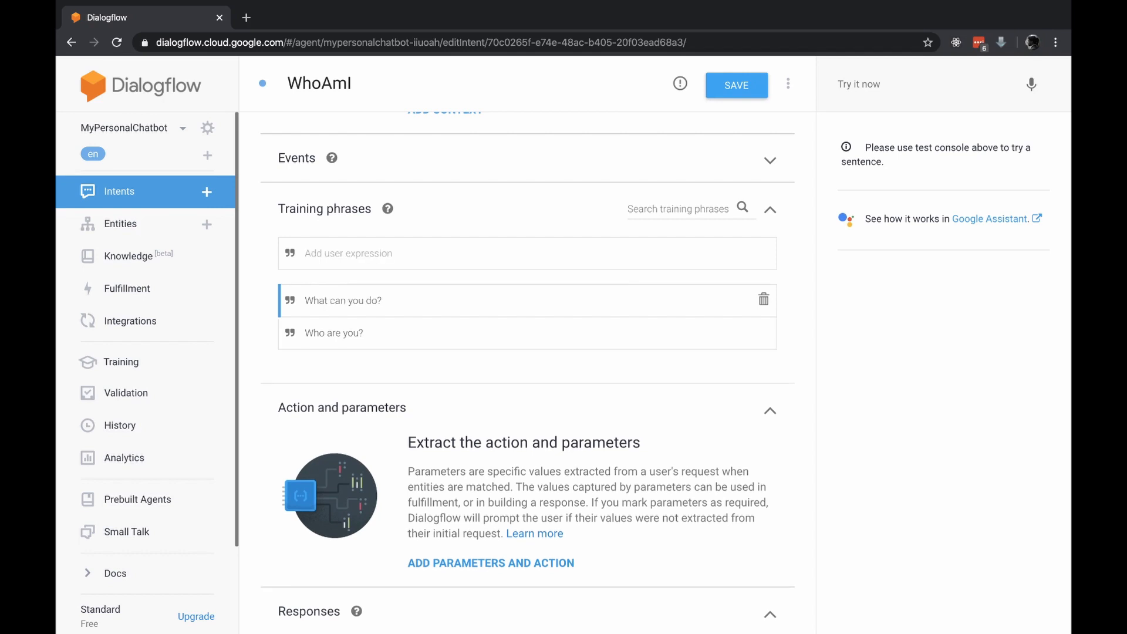
{"action": "type", "text": "What all you can perform?"}
{"action": "key", "text": "Return"}
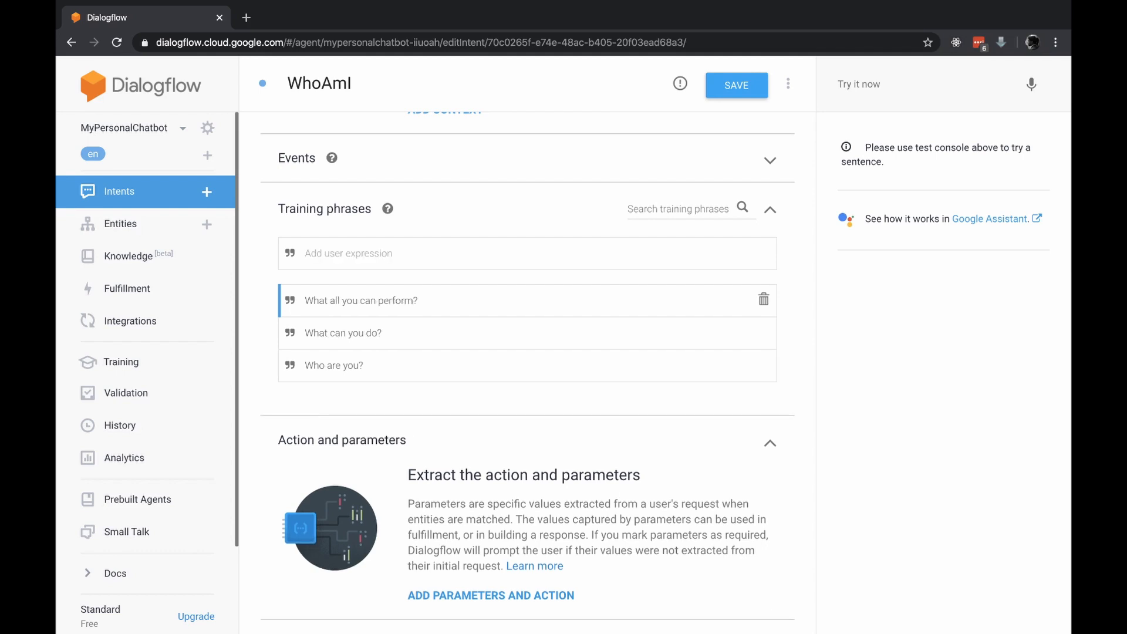
{"action": "left_click", "coordinate": [727, 86]}
- Test the agent in the test console with the query "Who are you?"
{"action": "left_click", "coordinate": [889, 84]}
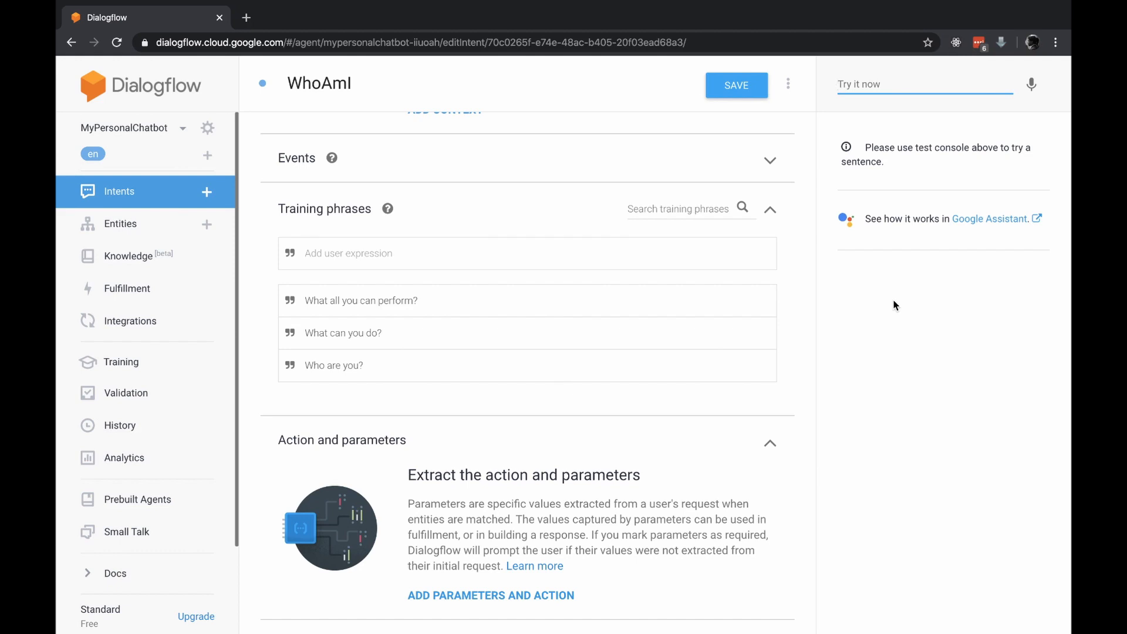
{"action": "left_click", "coordinate": [894, 302]}
{"action": "scroll", "coordinate": [894, 302], "scroll_direction": "down", "scroll_amount": 5}
{"action": "left_click", "coordinate": [858, 86]}
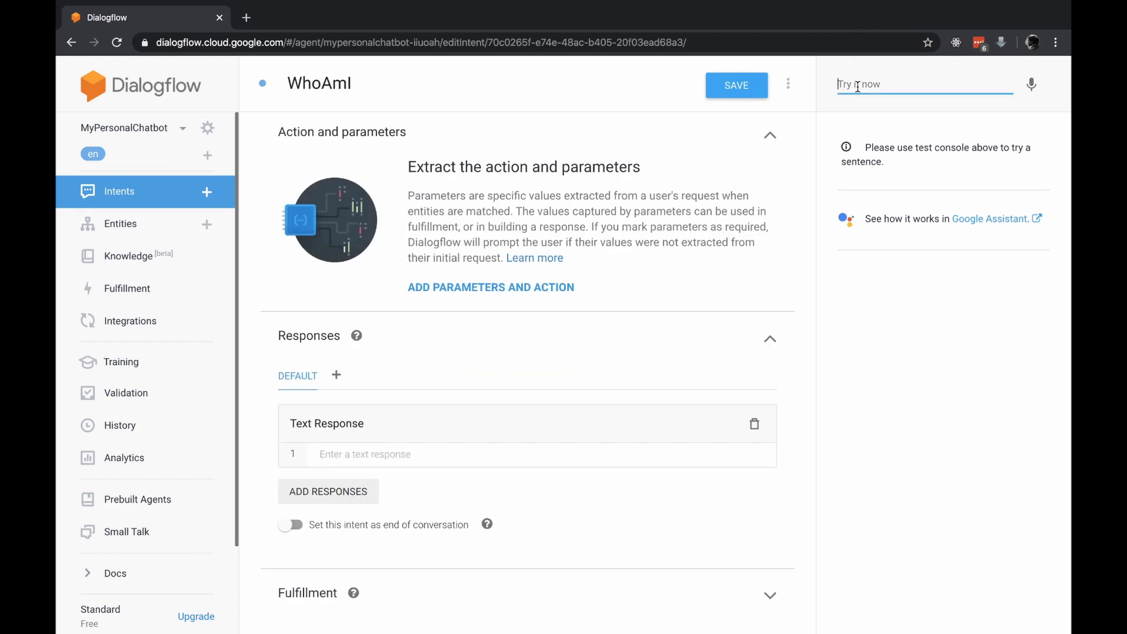
{"action": "type", "text": "Who are you"}
{"action": "key", "text": "Return"}
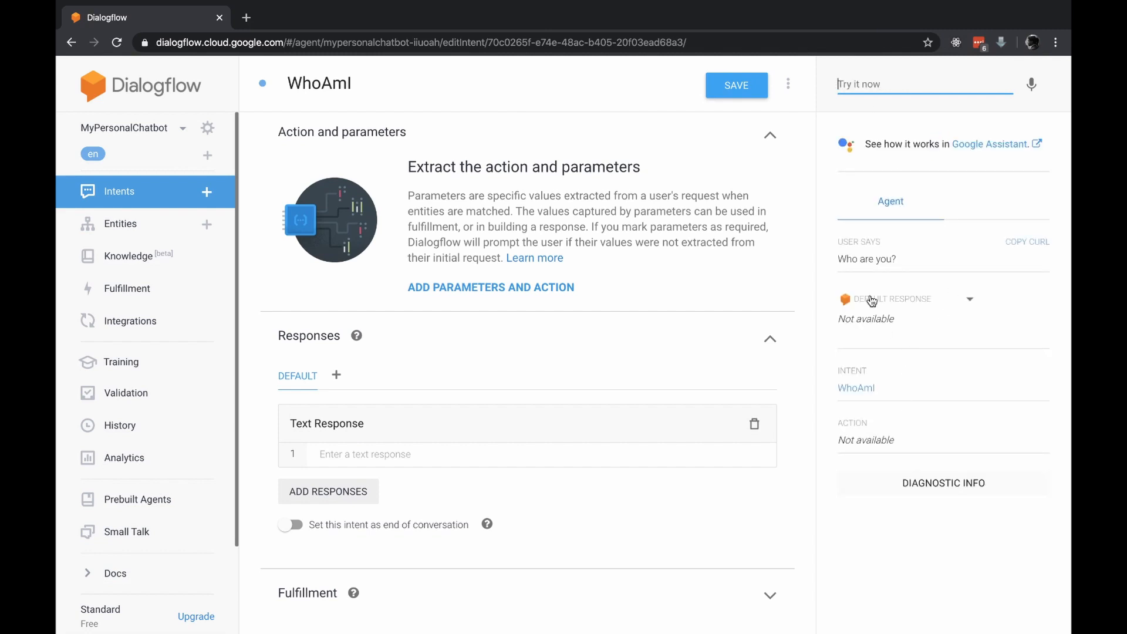
- Test the agent with the untrained query "What are you"
{"action": "scroll", "coordinate": [685, 323], "scroll_direction": "up", "scroll_amount": 8}
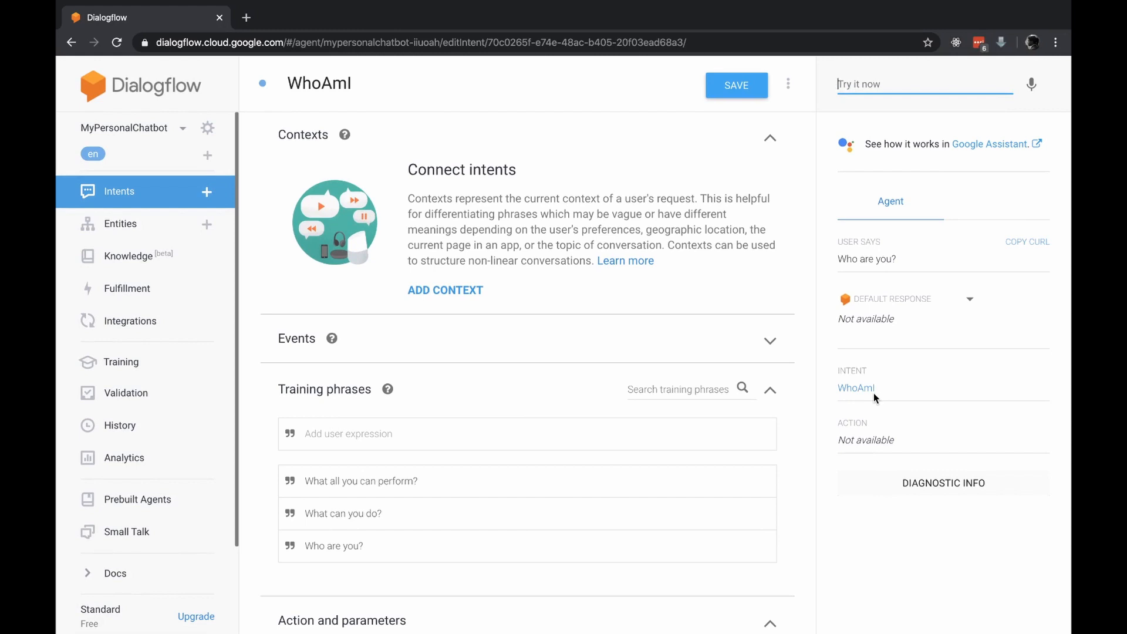
{"action": "mouse_move", "coordinate": [887, 117]}
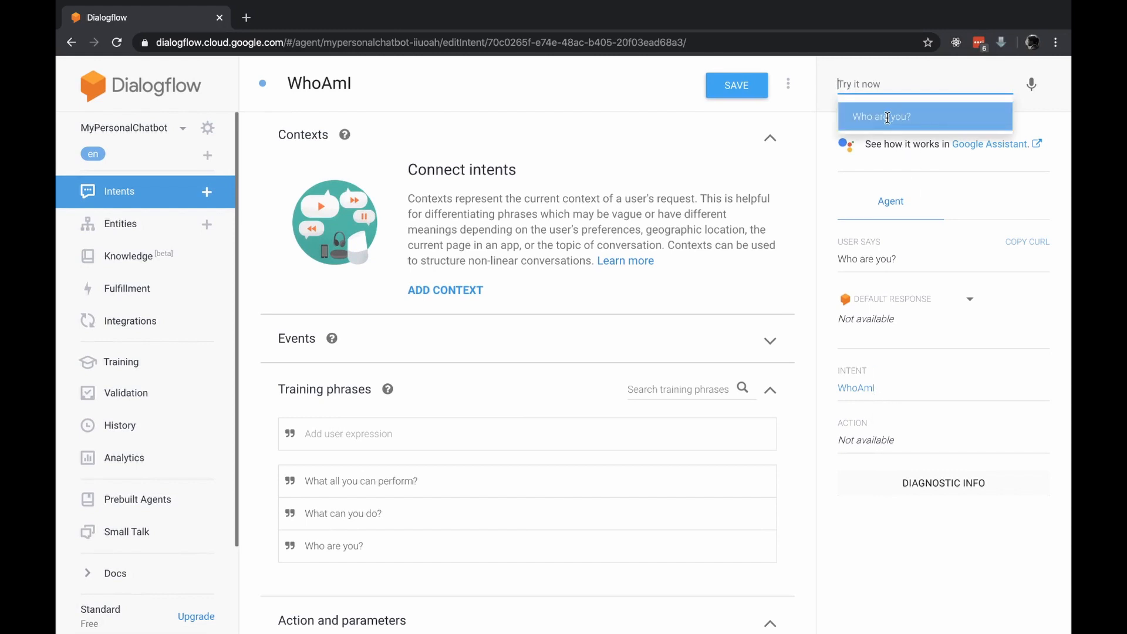
{"action": "type", "text": "What are you"}
{"action": "key", "text": "Return"}
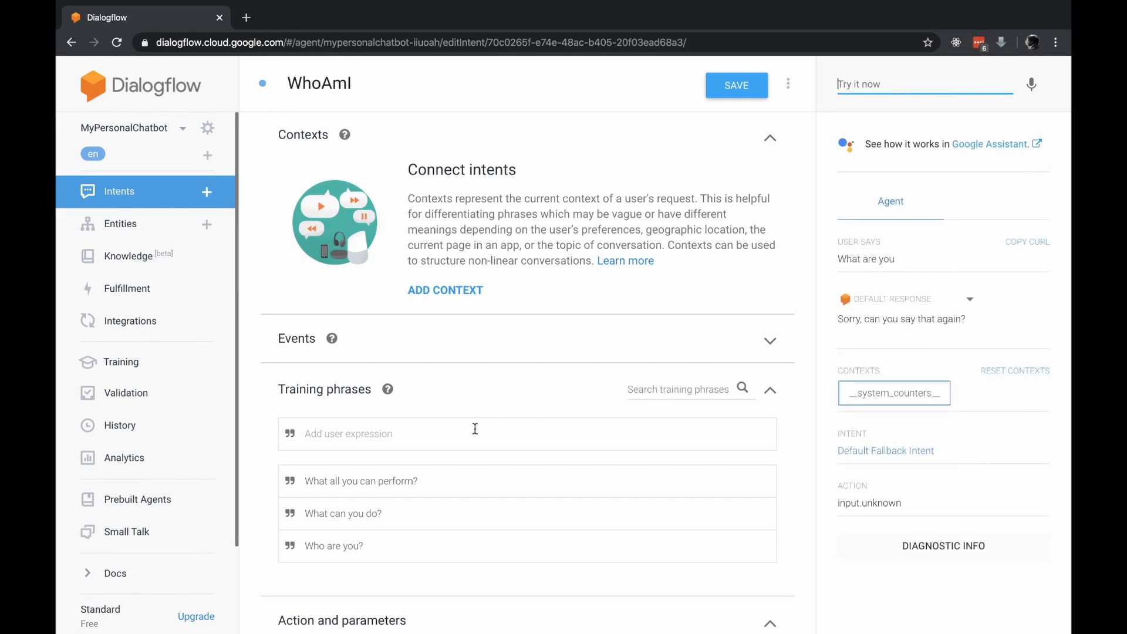
- Add "What are you?" as another training phrase of the WhoAmI intent and save the intent
{"action": "left_click", "coordinate": [458, 429]}
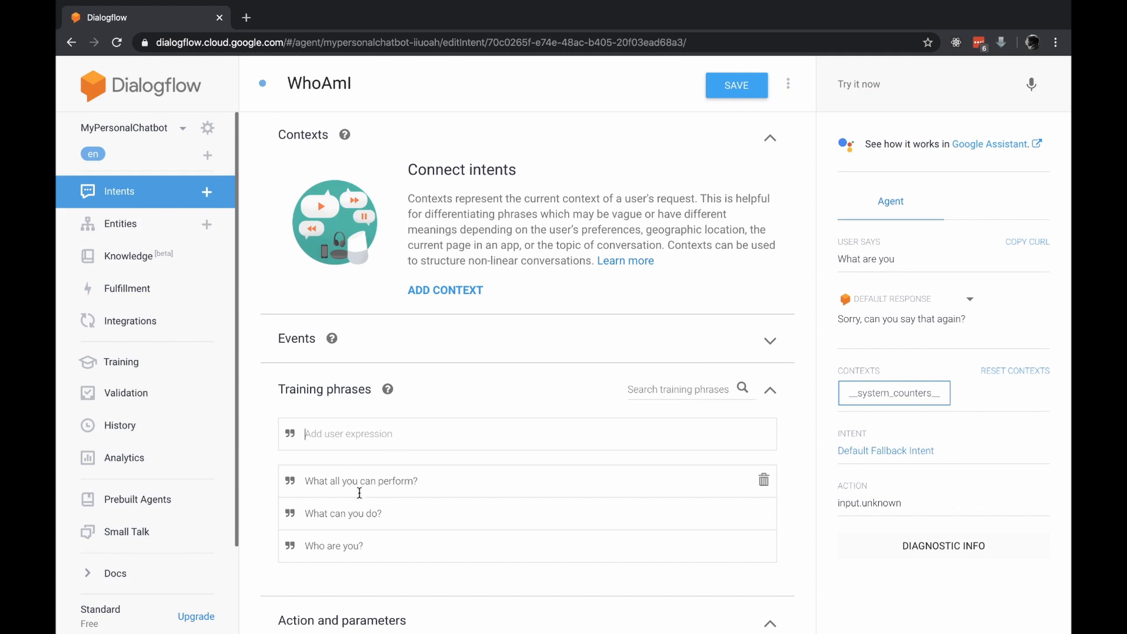
{"action": "type", "text": "What are you?"}
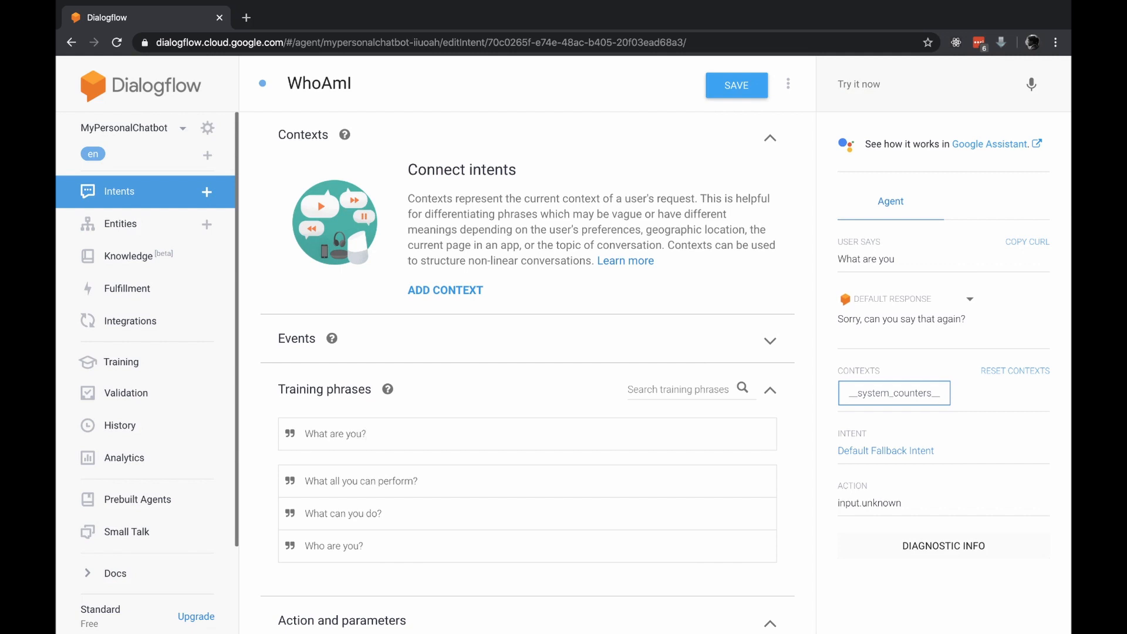
{"action": "key", "text": "Return"}
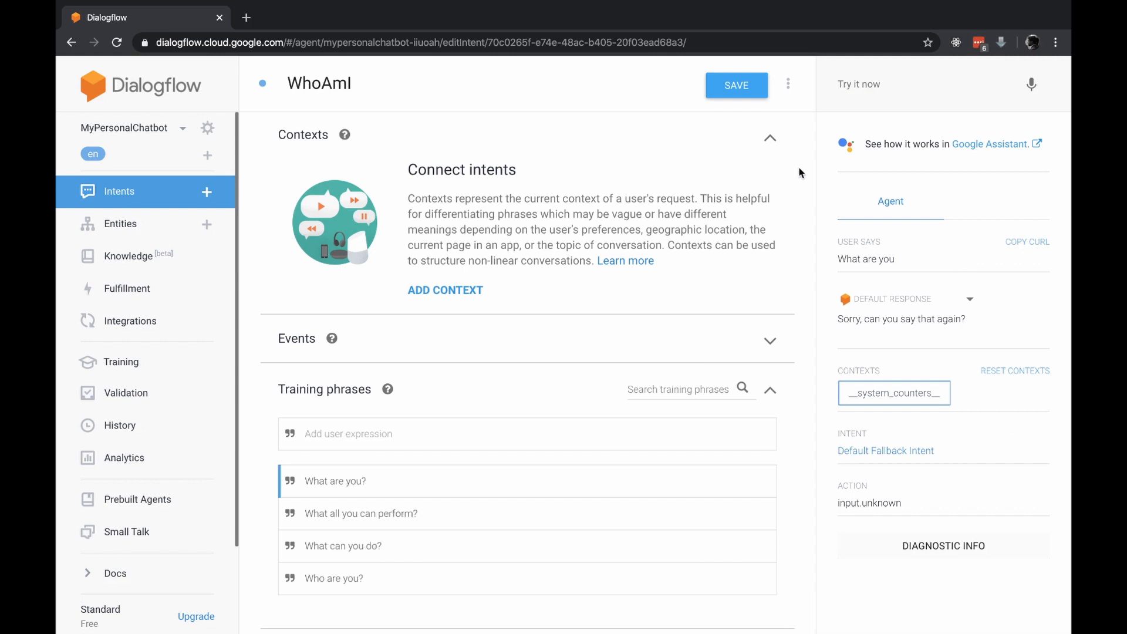
{"action": "left_click", "coordinate": [881, 74]}
{"action": "type", "text": "What"}
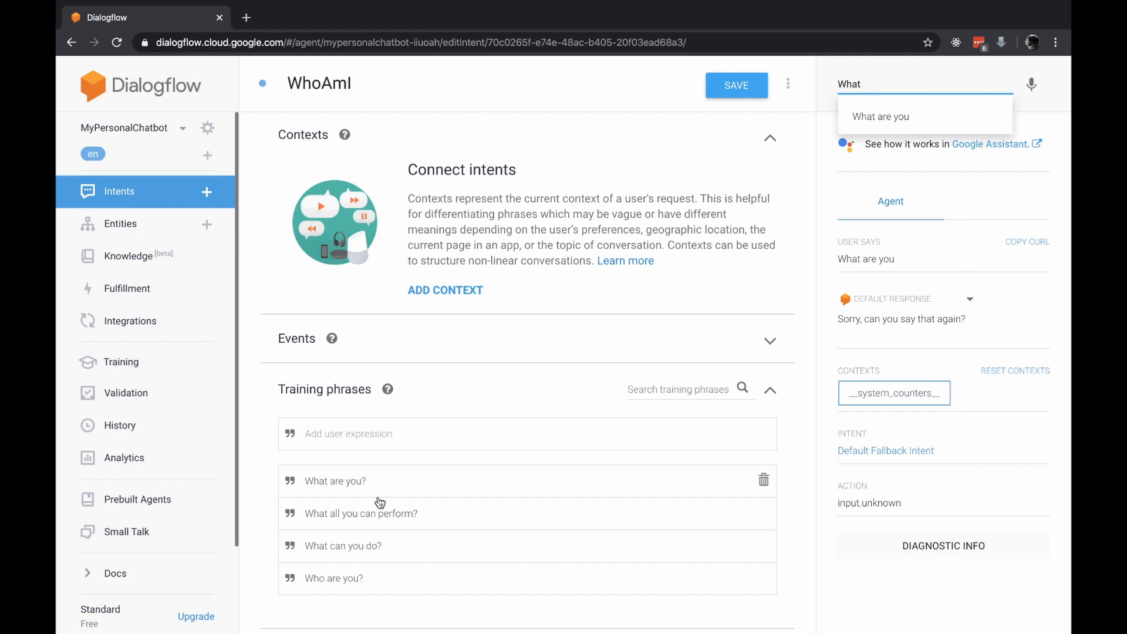
{"action": "left_click", "coordinate": [735, 92]}
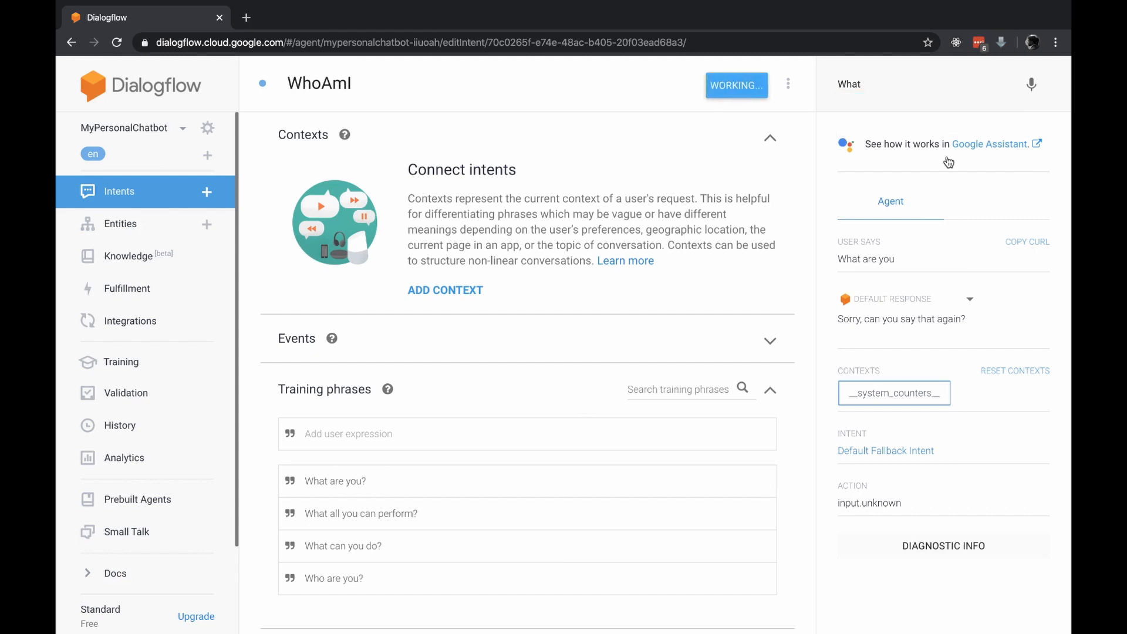
- Test the agent in the test console with the query "What are you?"
{"action": "left_click", "coordinate": [889, 89]}
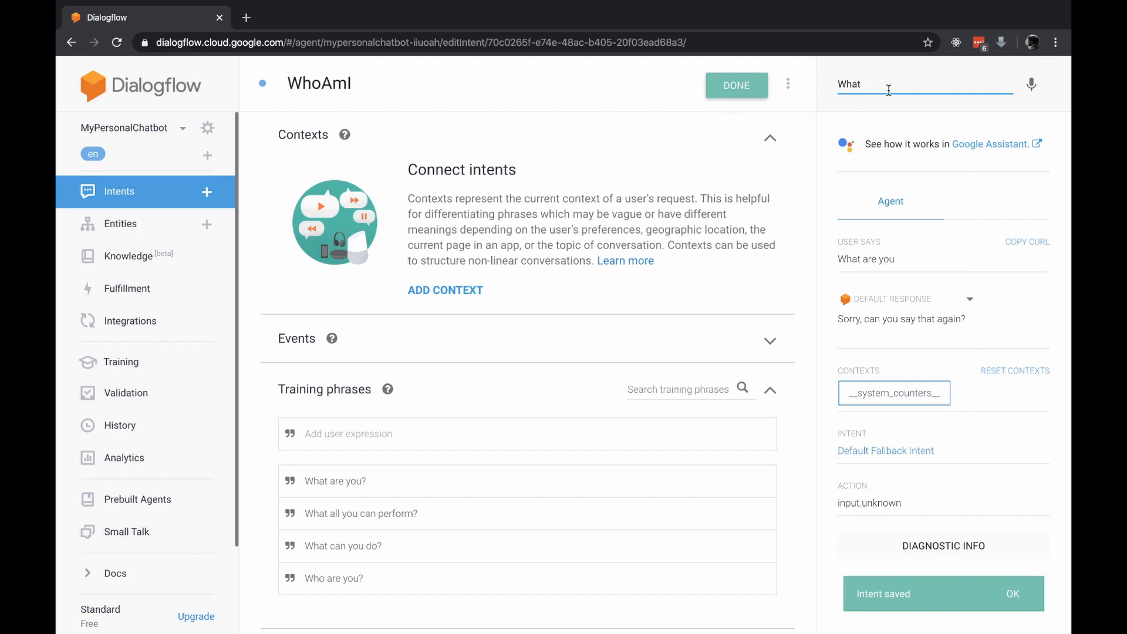
{"action": "type", "text": "are "}
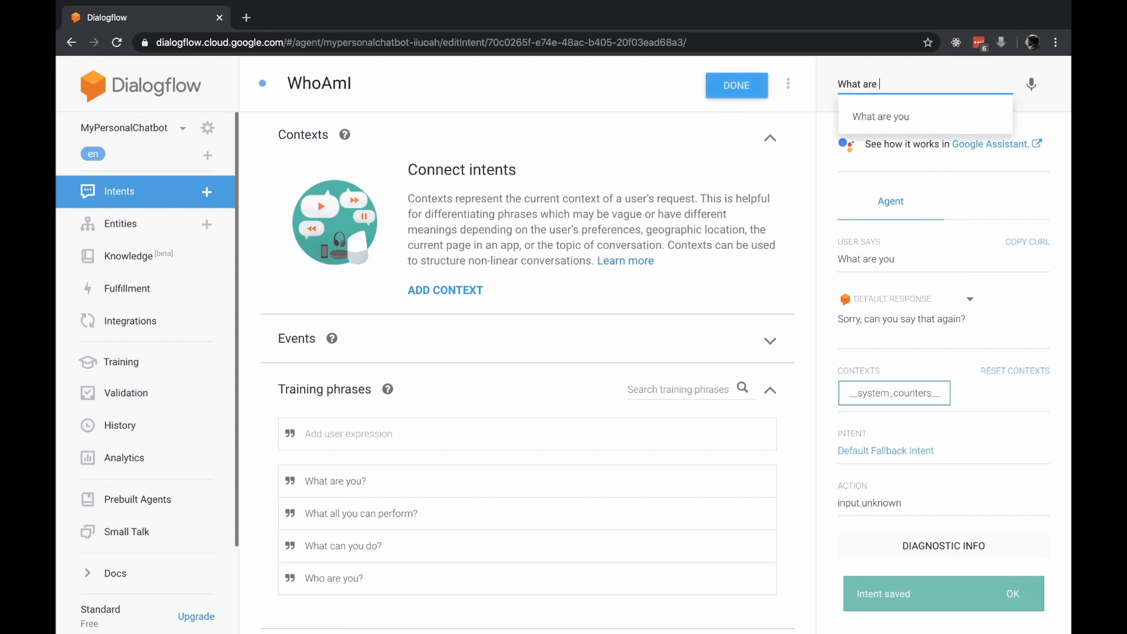
{"action": "type", "text": "you?"}
{"action": "key", "text": "Return"}
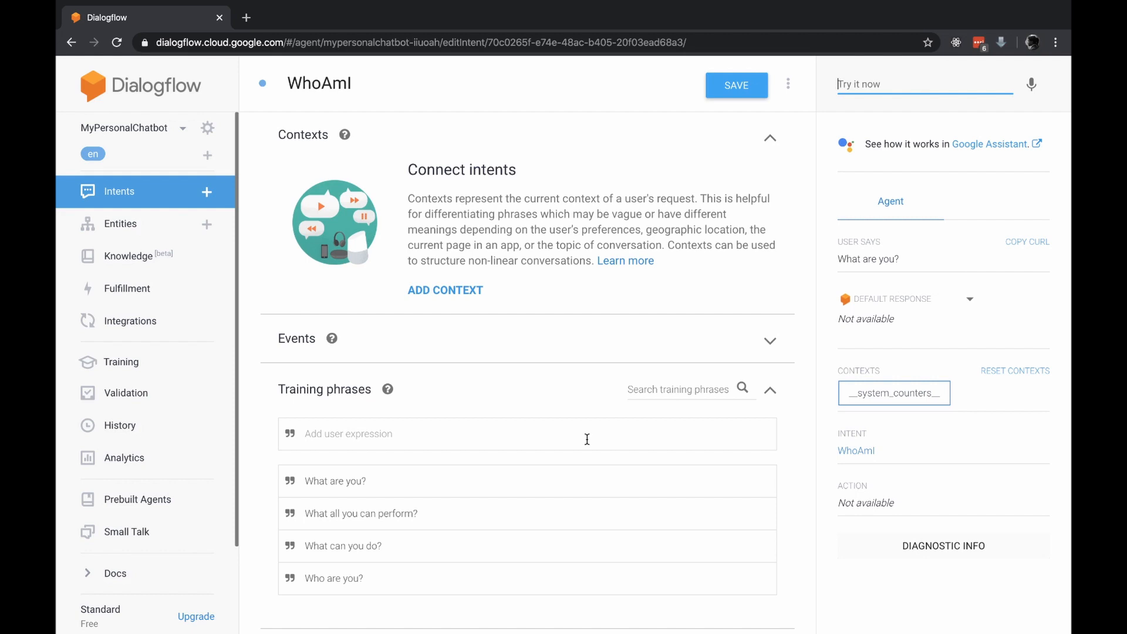
- Add the text responses "I'm a chatbot" and "I can be your personal assistant" to the WhoAmI intent and save it
{"action": "scroll", "coordinate": [587, 439], "scroll_direction": "down", "scroll_amount": 10}
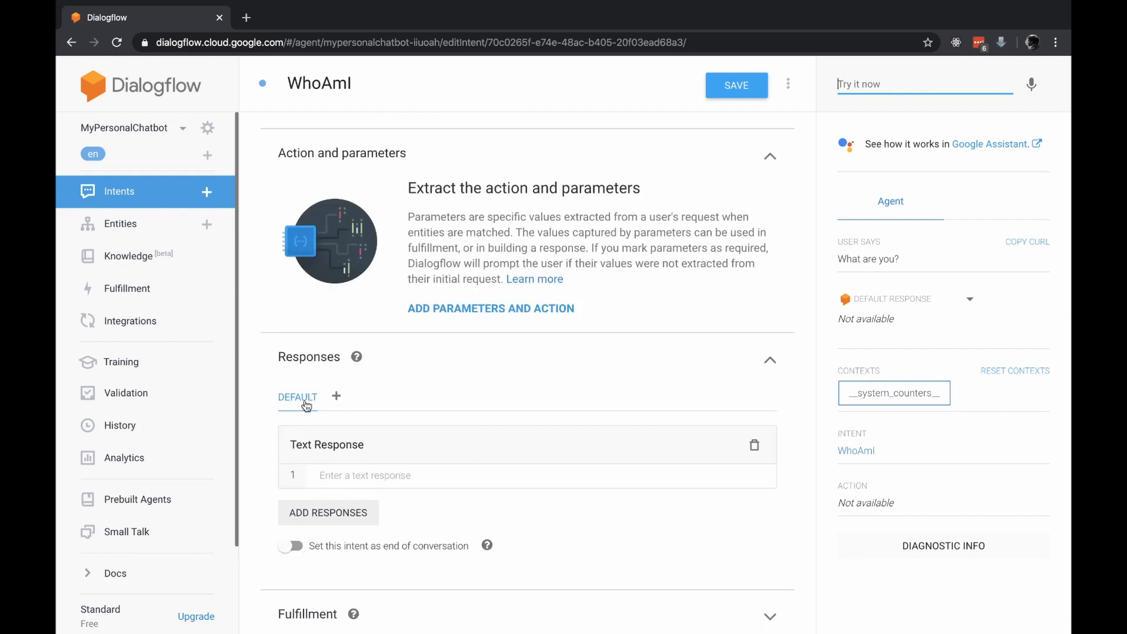
{"action": "left_click", "coordinate": [386, 473]}
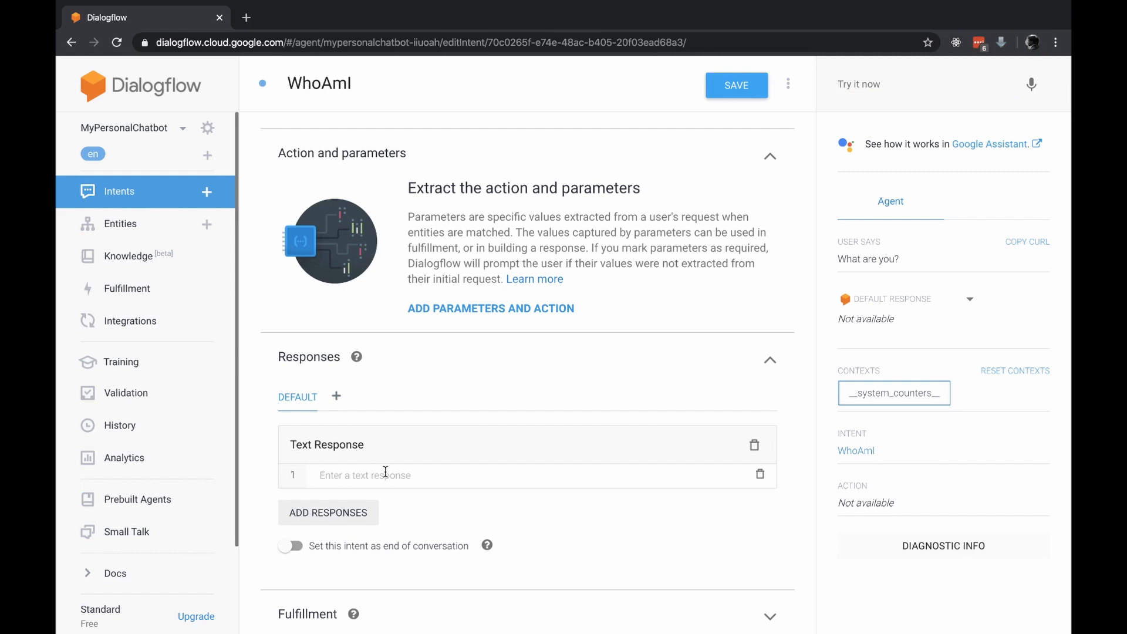
{"action": "type", "text": "I'm a"}
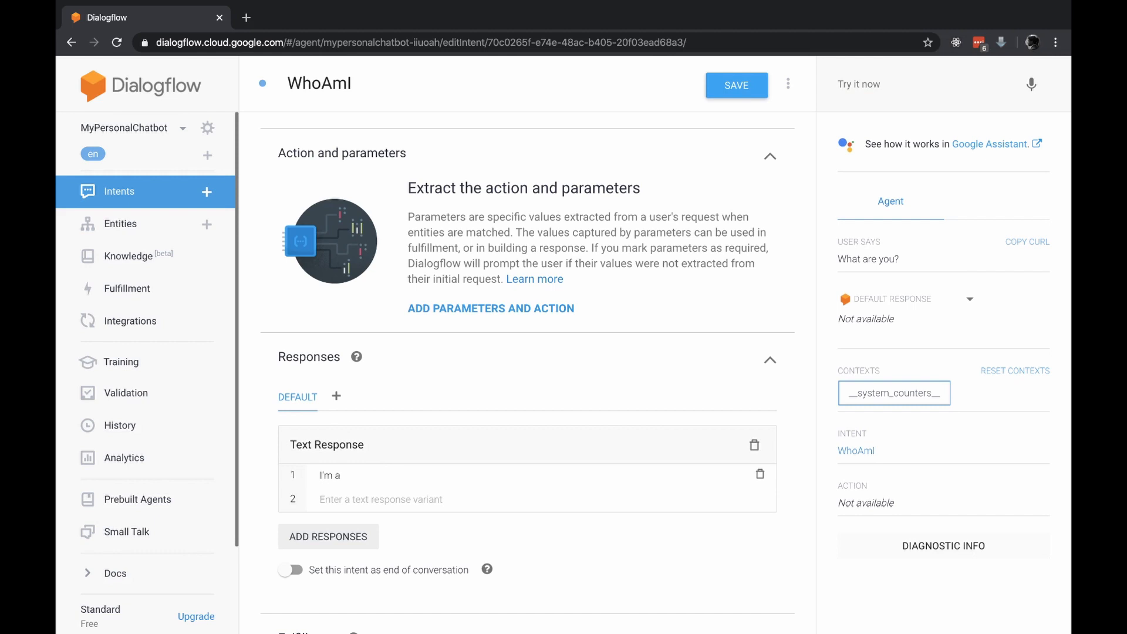
{"action": "type", "text": " chatbot"}
{"action": "left_click", "coordinate": [382, 500]}
{"action": "type", "text": "I can be y"}
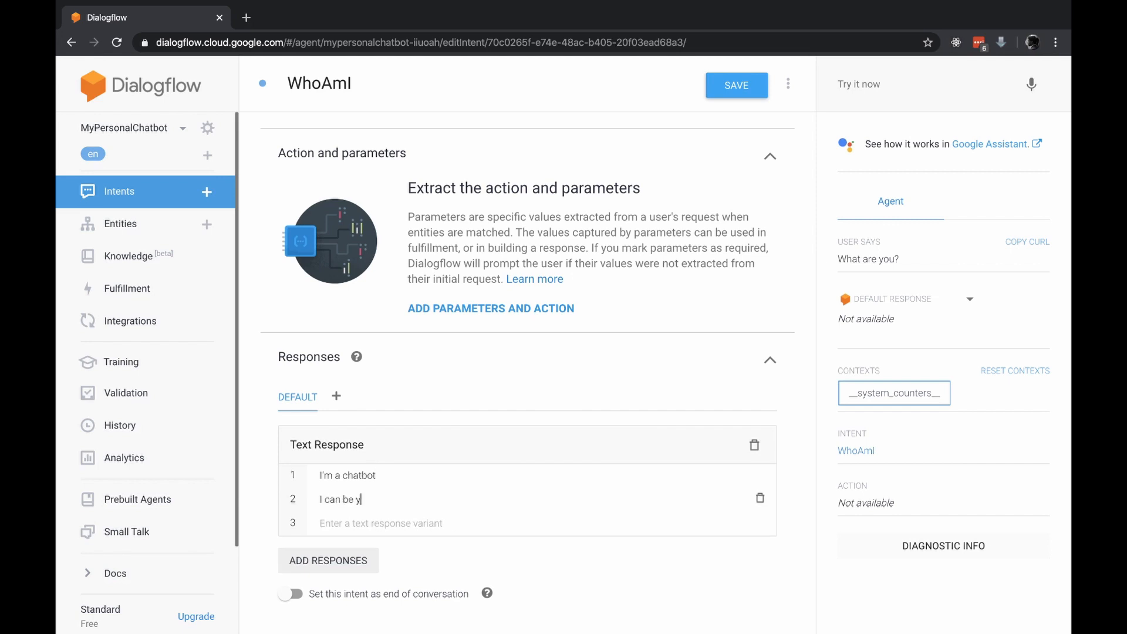
{"action": "type", "text": "our personal assistant"}
{"action": "scroll", "coordinate": [609, 508], "scroll_direction": "down", "scroll_amount": 1}
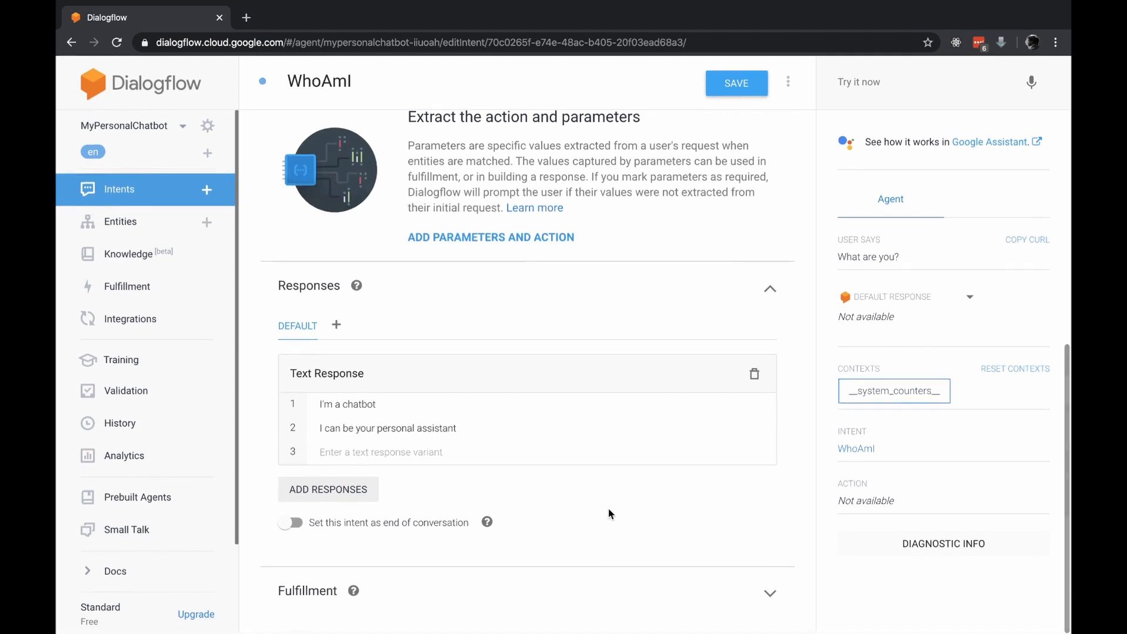
{"action": "left_click", "coordinate": [731, 87]}
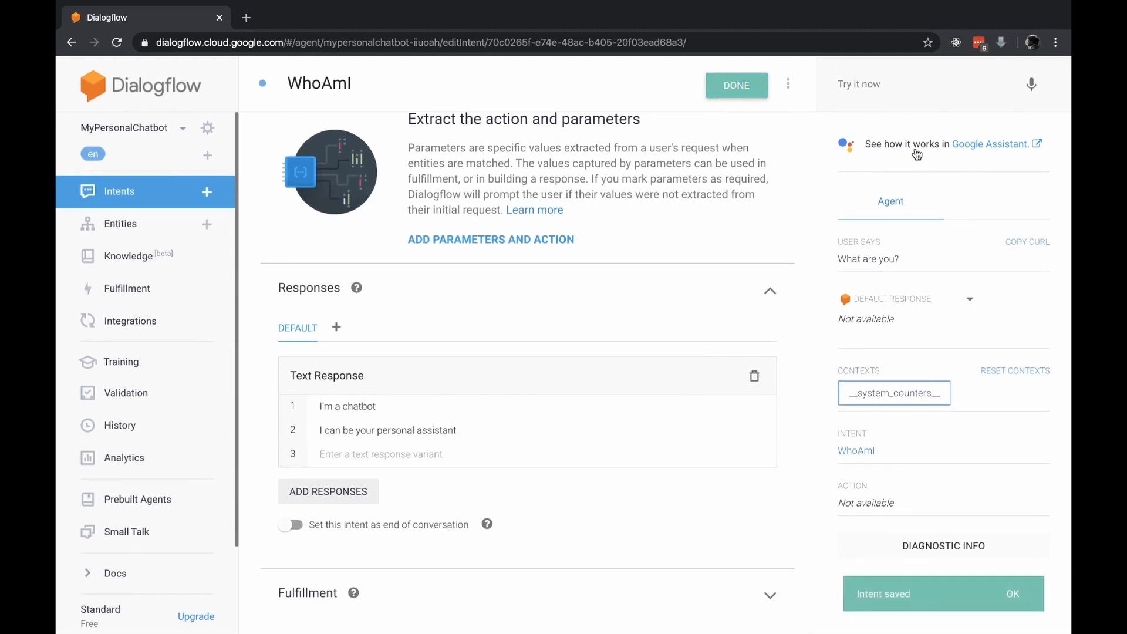
- Query the agent again with "What are you?" and check its default response
{"action": "left_click", "coordinate": [900, 98]}
{"action": "type", "text": "Wh"}
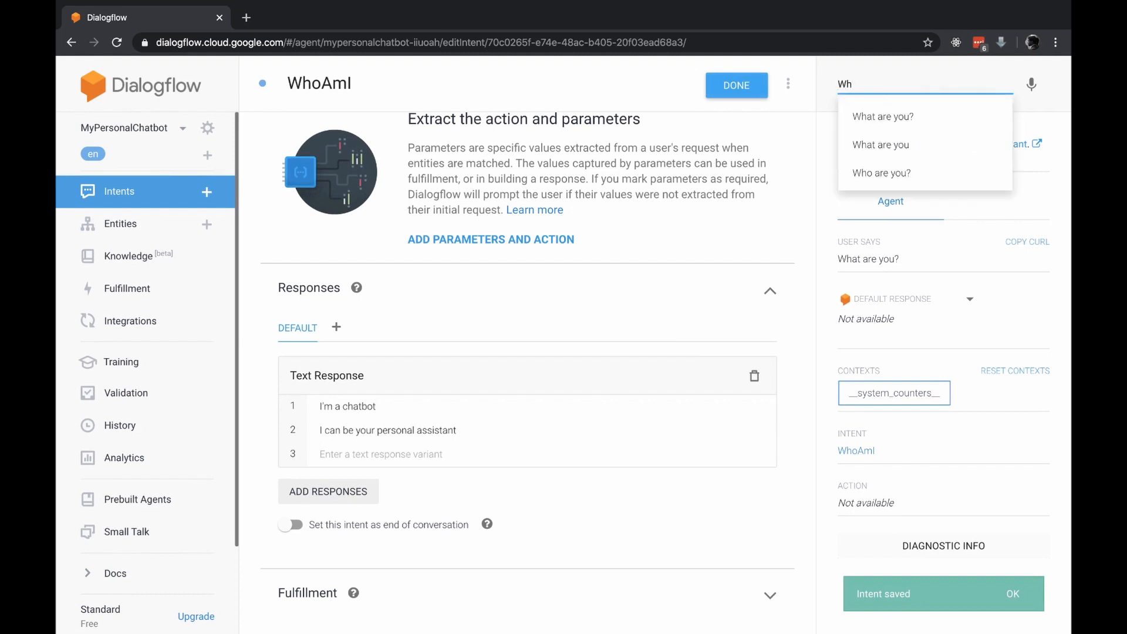
{"action": "key", "text": "Down"}
{"action": "key", "text": "Return"}
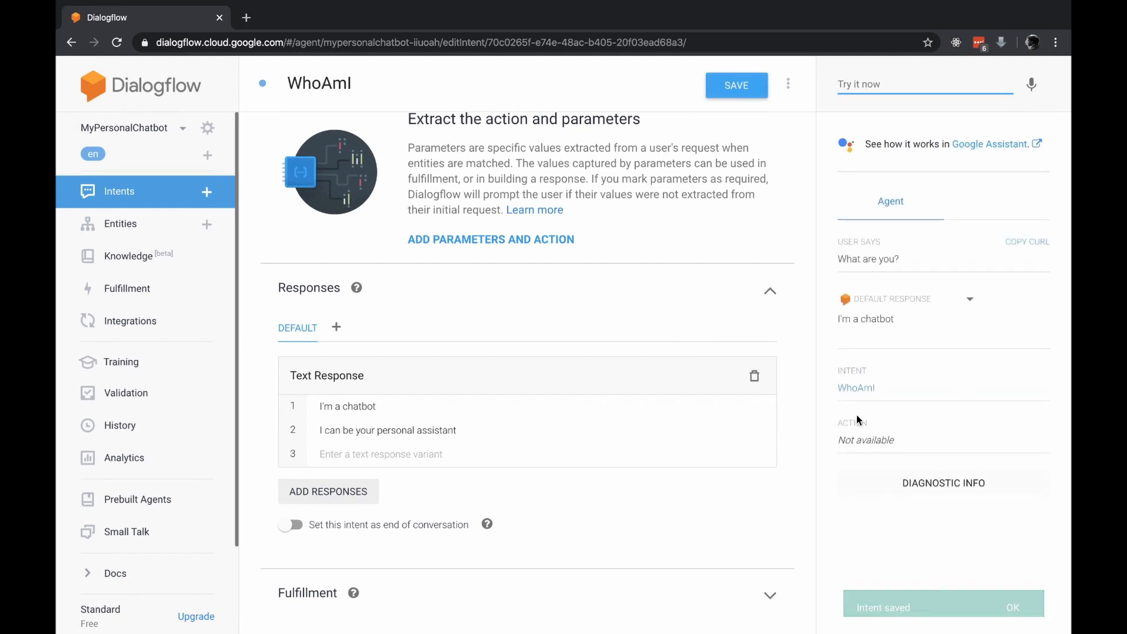
{"action": "double_click", "coordinate": [874, 321]}
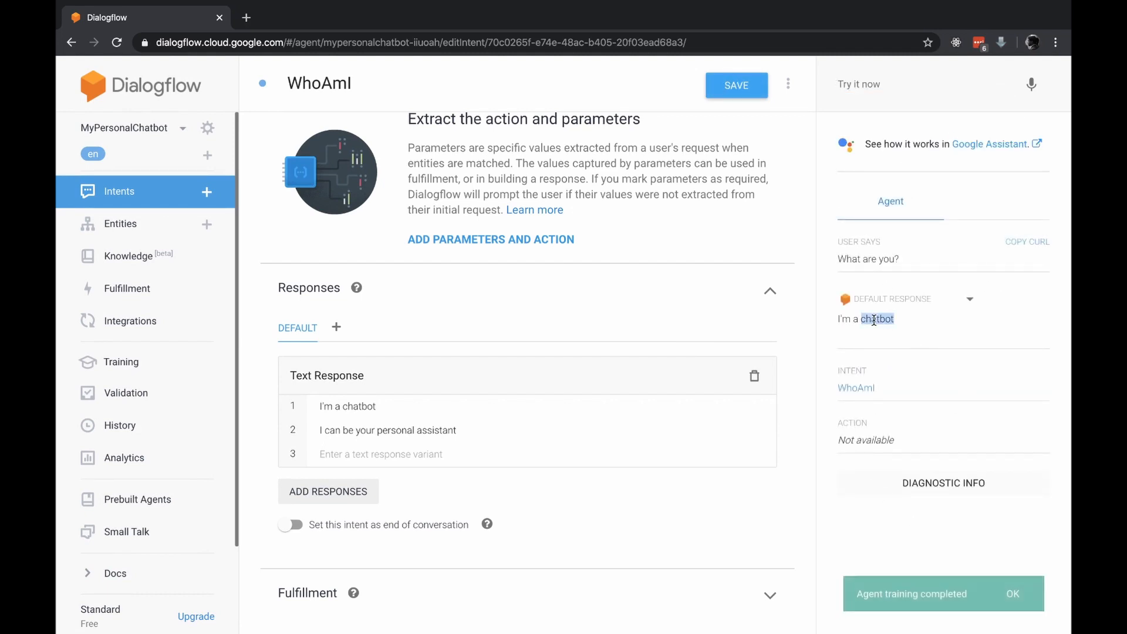
{"action": "triple_click", "coordinate": [874, 321]}
- Test the agent twice with the query "Who are you?" to compare its replies
{"action": "left_click", "coordinate": [894, 88]}
{"action": "type", "text": "What"}
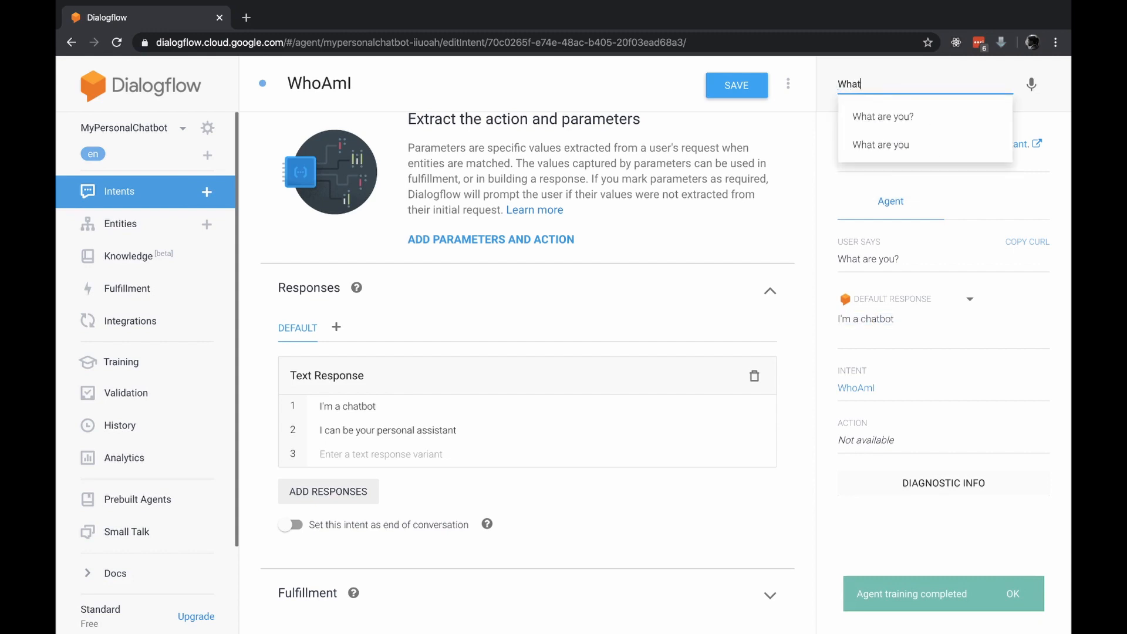
{"action": "key", "text": "BackSpace"}
{"action": "key", "text": "BackSpace"}
{"action": "type", "text": "o are you"}
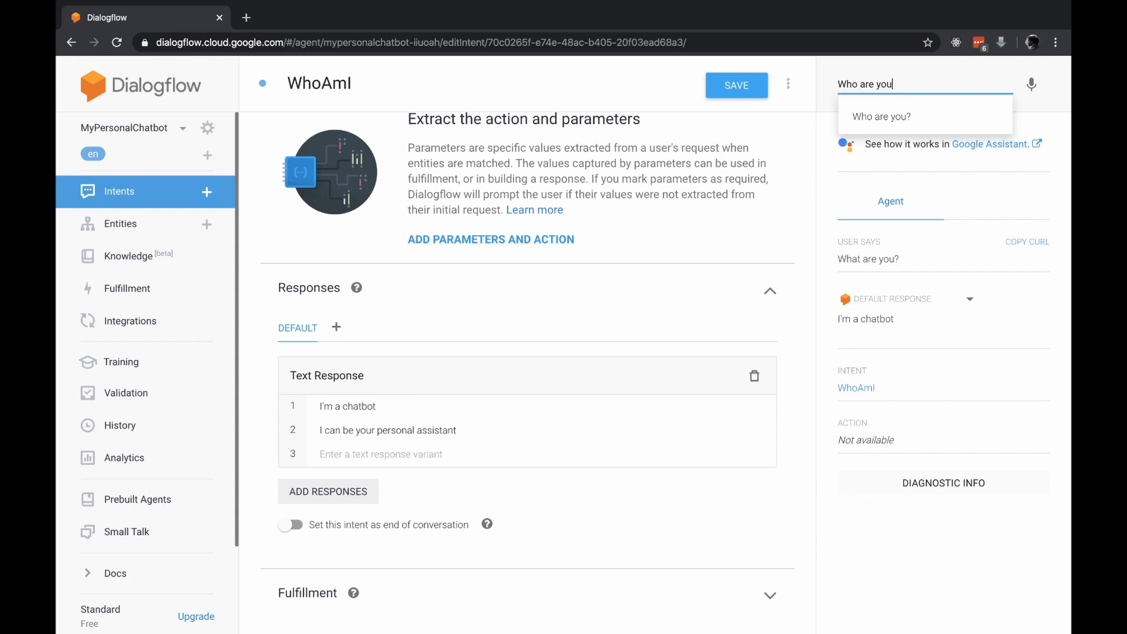
{"action": "type", "text": "?"}
{"action": "key", "text": "Return"}
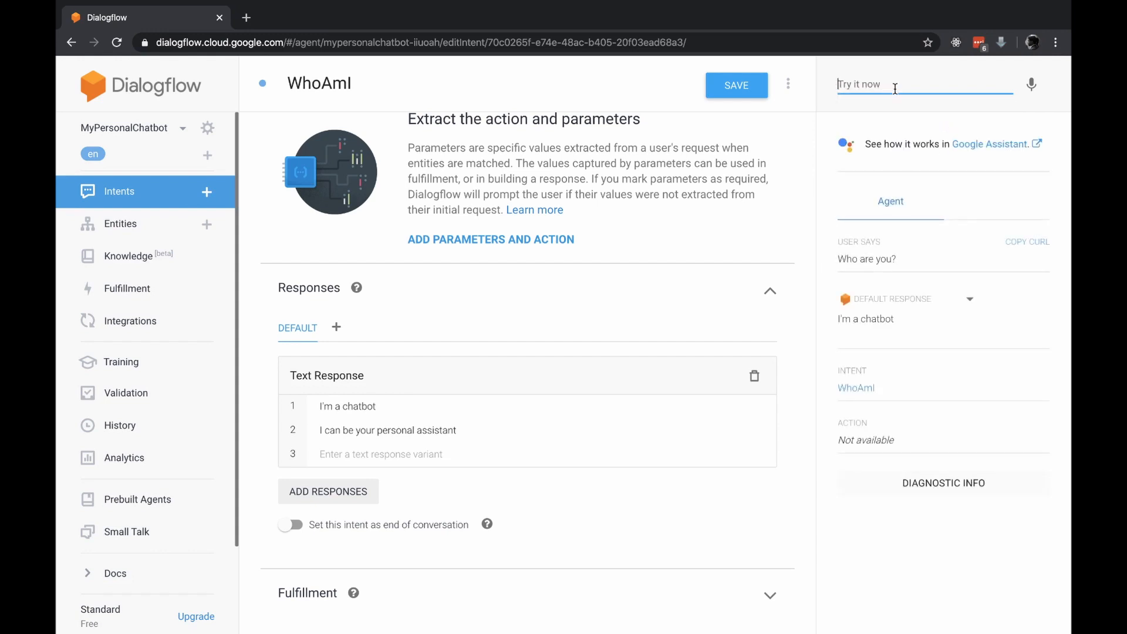
{"action": "left_click", "coordinate": [894, 88]}
{"action": "left_click", "coordinate": [892, 130]}
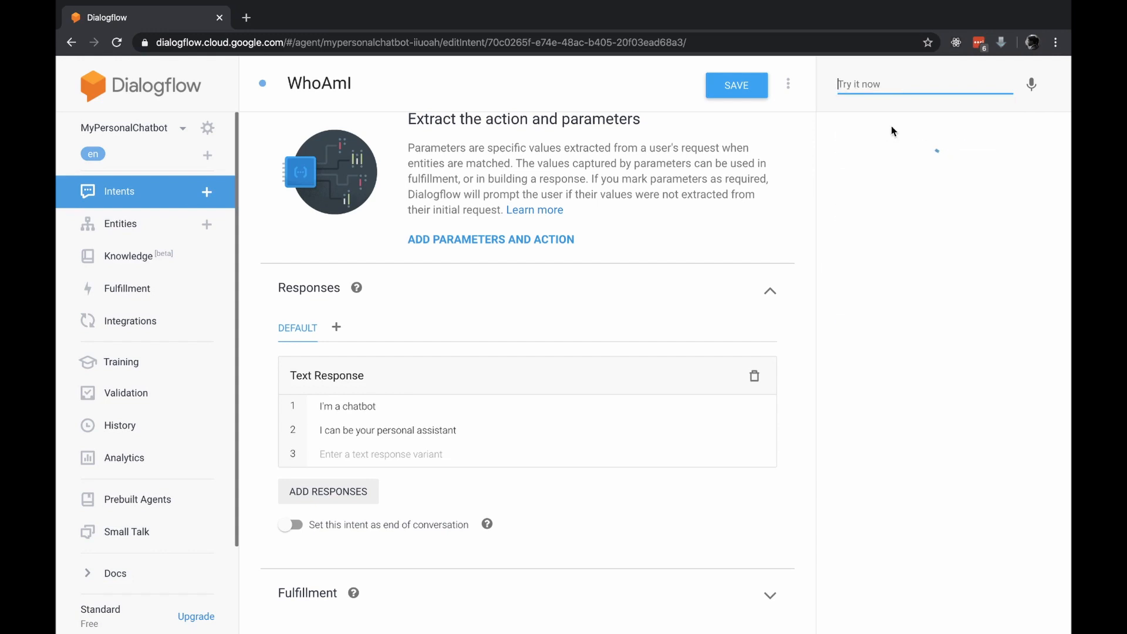
- Add "I'm your personal assistant" as the third text response variant of the WhoAmI intent
{"action": "left_click", "coordinate": [394, 453]}
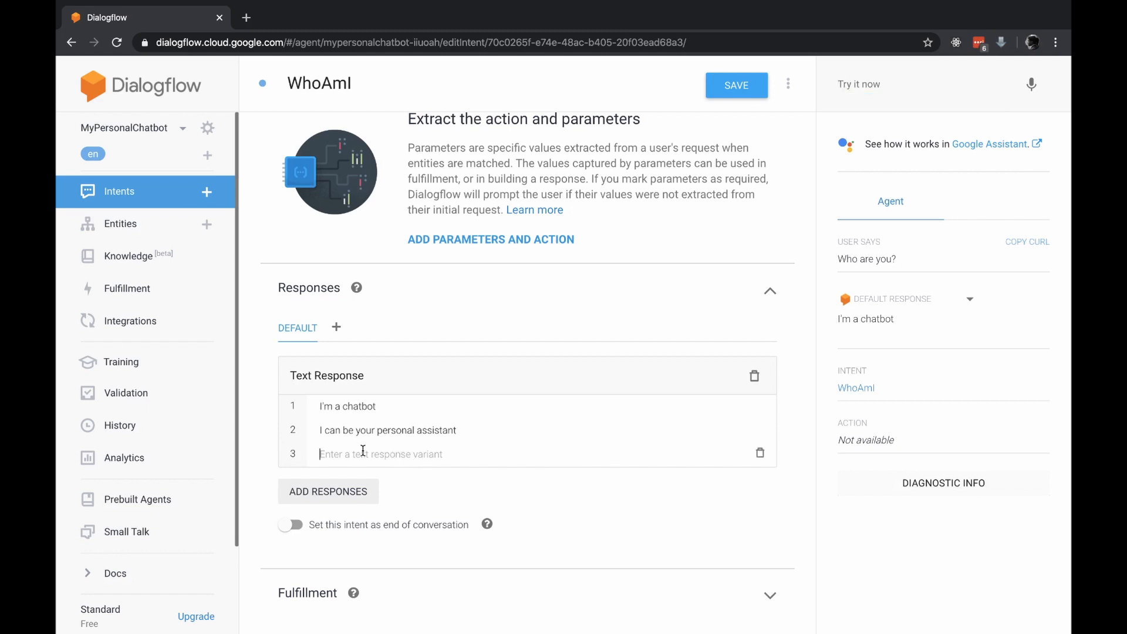
{"action": "type", "text": "I'm you"}
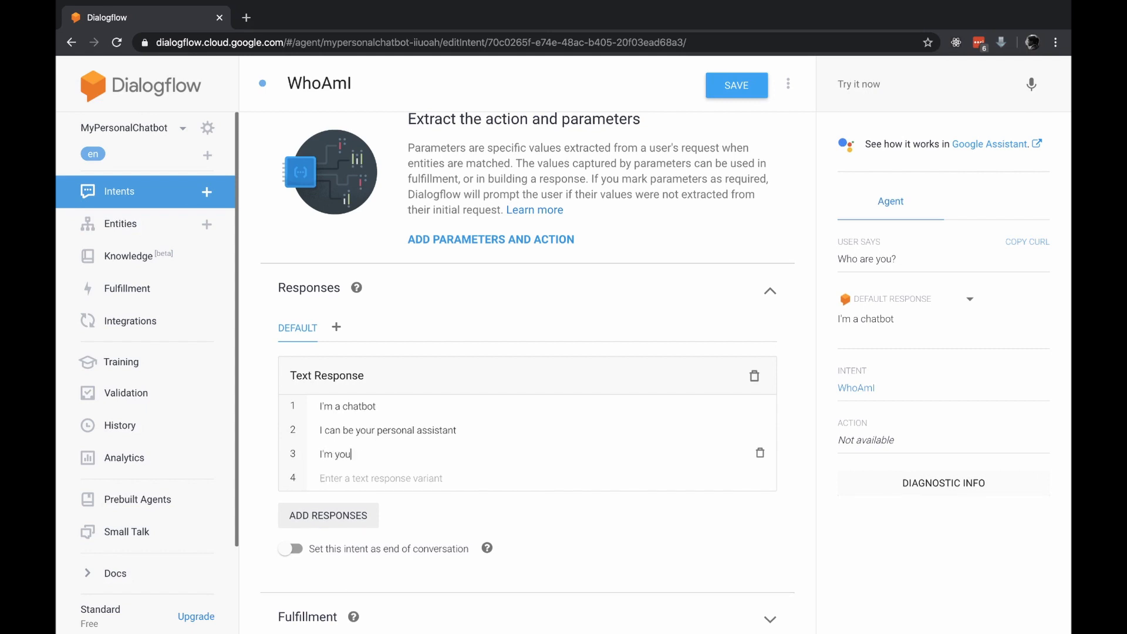
{"action": "type", "text": "r personal assistant"}
{"action": "key", "text": "Return"}
- Add "I can help you with organizing things" as the fourth text response variant and save the intent
{"action": "type", "text": "I'"}
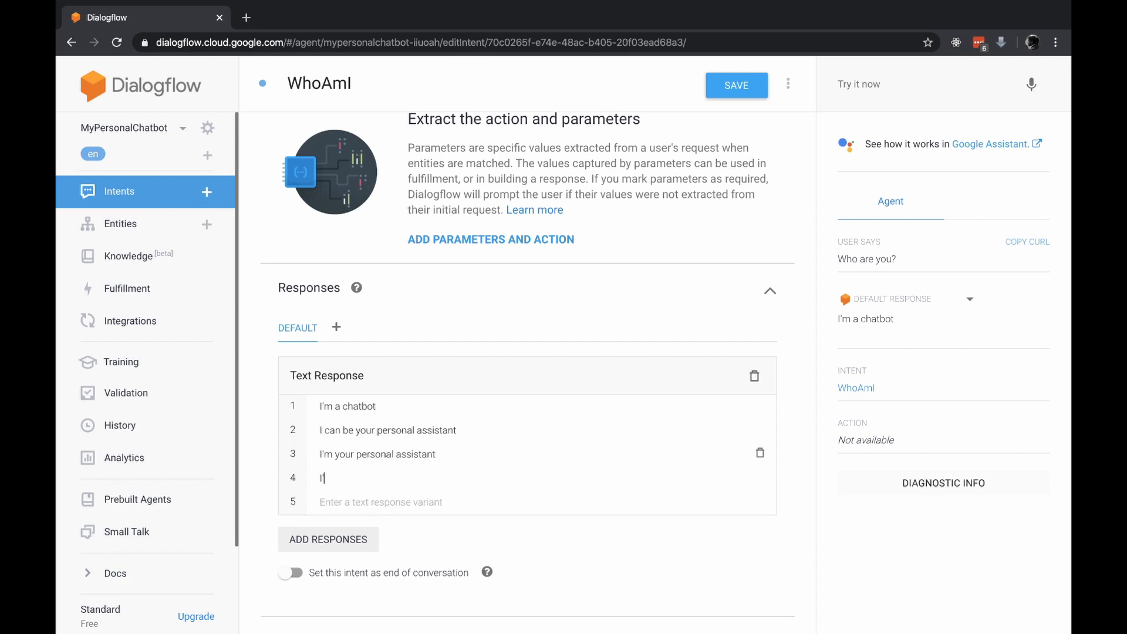
{"action": "key", "text": "BackSpace"}
{"action": "type", "text": "can hepl"}
{"action": "key", "text": "BackSpace"}
{"action": "key", "text": "BackSpace"}
{"action": "key", "text": "BackSpace"}
{"action": "type", "text": "lp you with organizing"}
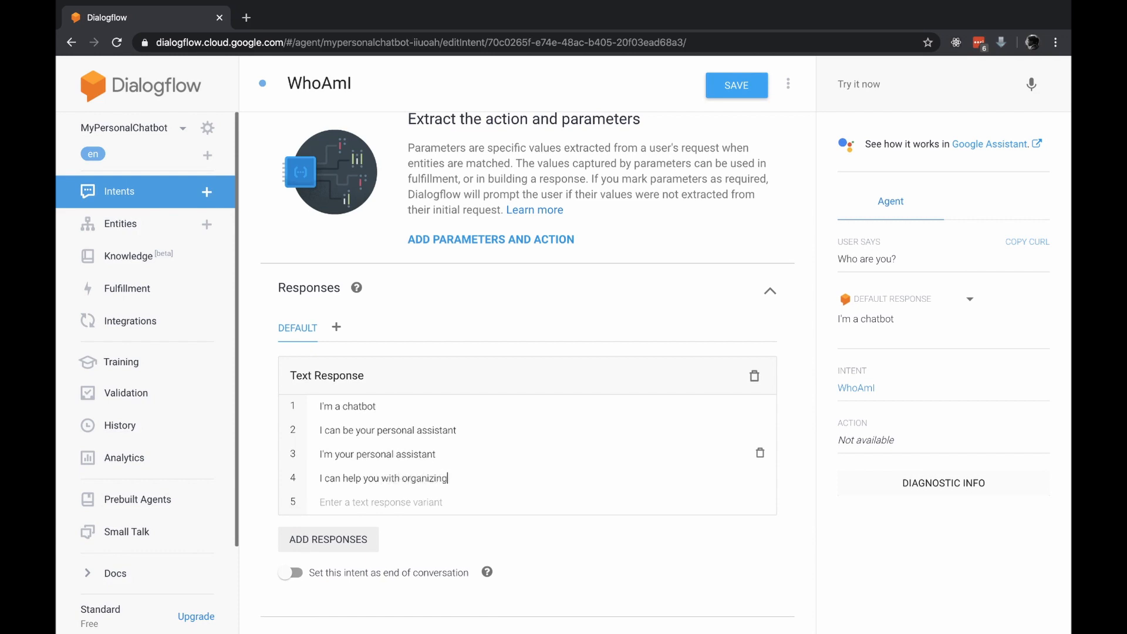
{"action": "type", "text": " thungs"}
{"action": "key", "text": "BackSpace"}
{"action": "key", "text": "BackSpace"}
{"action": "key", "text": "BackSpace"}
{"action": "key", "text": "BackSpace"}
{"action": "type", "text": "ings"}
{"action": "left_click", "coordinate": [746, 85]}
- Rerun the recent query "Who are you?" in the test console to check the agent's reply with the new response variants
{"action": "left_click", "coordinate": [904, 92]}
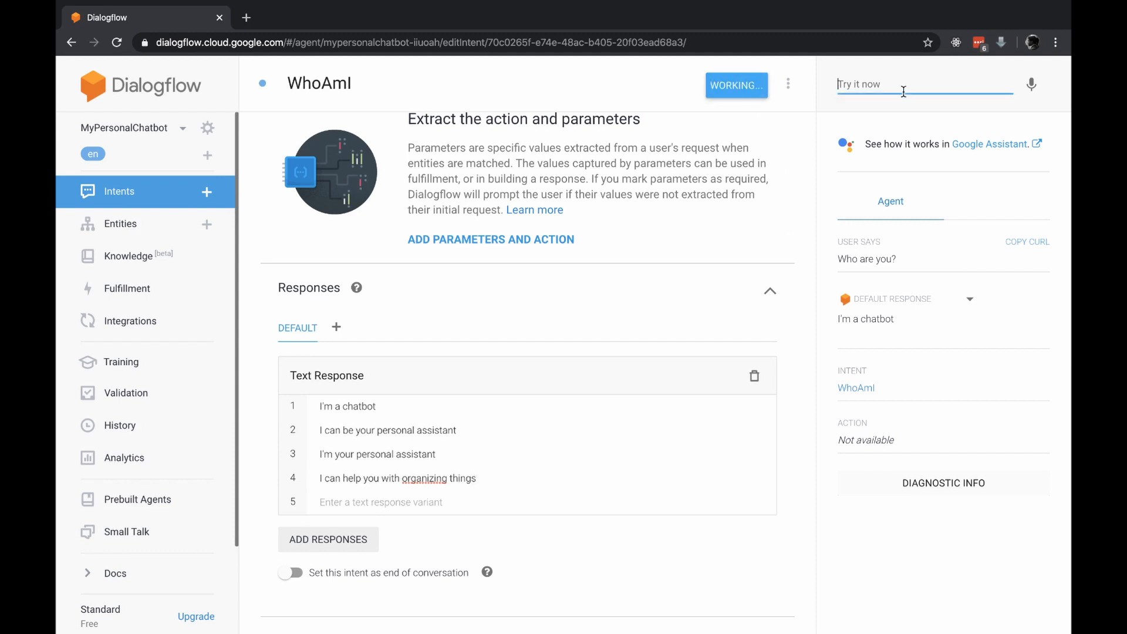
{"action": "key", "text": "Down"}
{"action": "key", "text": "Return"}
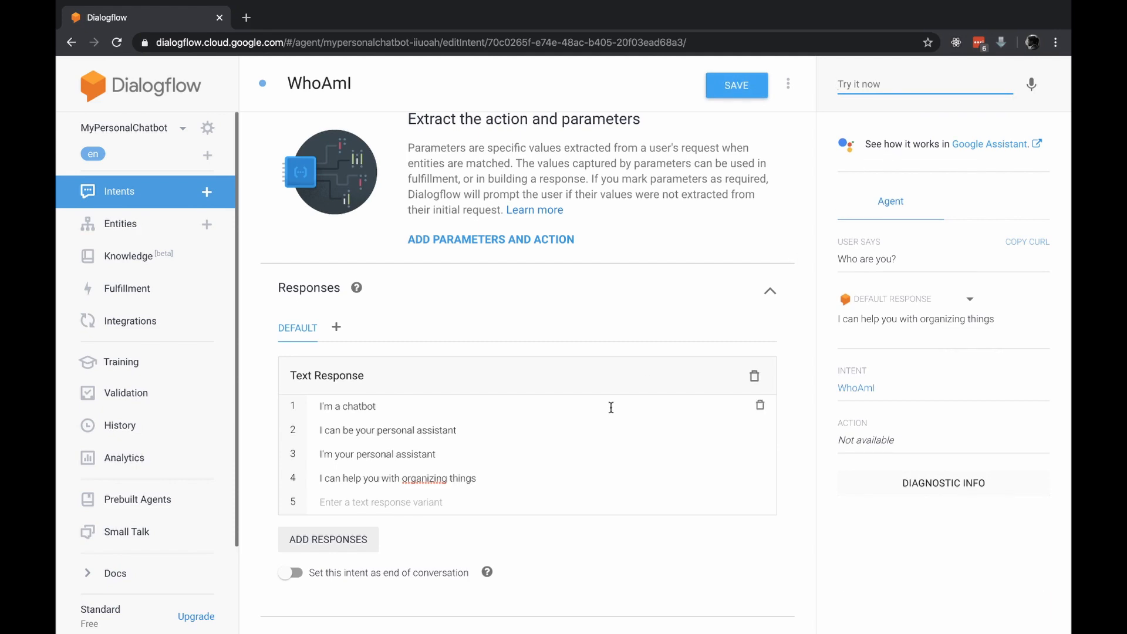
{"action": "scroll", "coordinate": [610, 407], "scroll_direction": "up", "scroll_amount": 10}
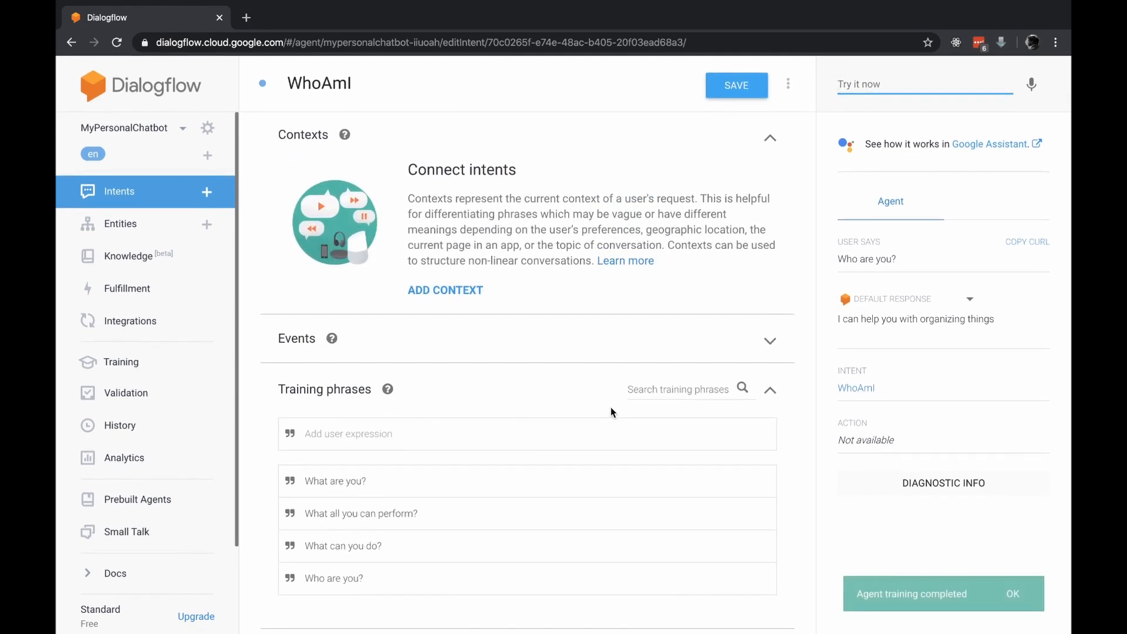
{"action": "scroll", "coordinate": [610, 407], "scroll_direction": "down", "scroll_amount": 10}
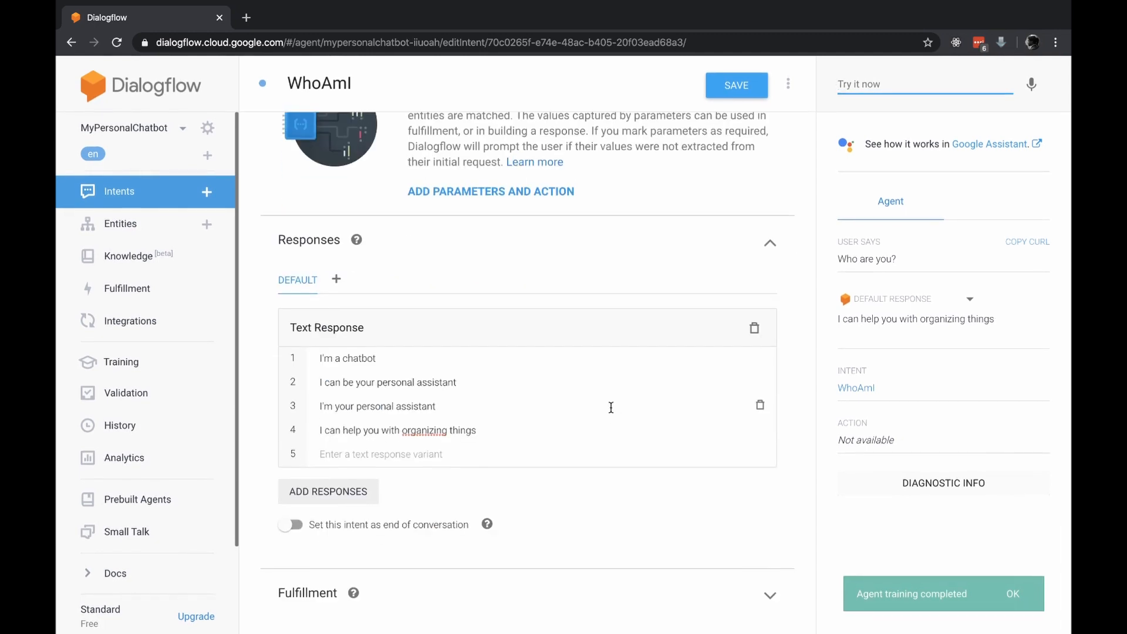
{"action": "scroll", "coordinate": [611, 407], "scroll_direction": "up", "scroll_amount": 3}
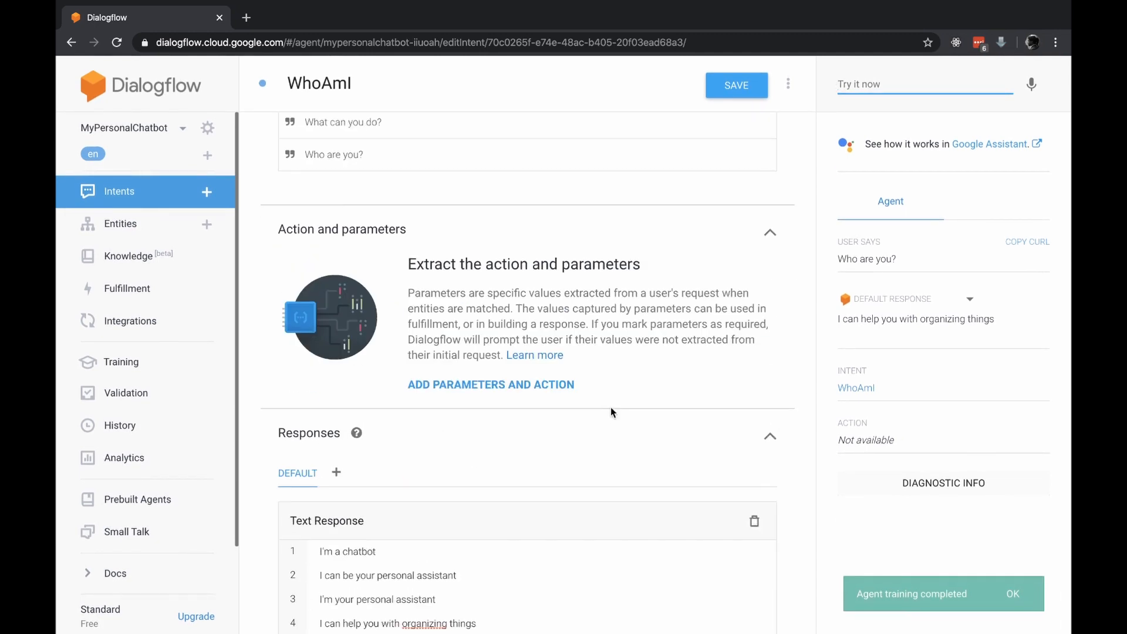
{"action": "scroll", "coordinate": [610, 411], "scroll_direction": "up", "scroll_amount": 4}
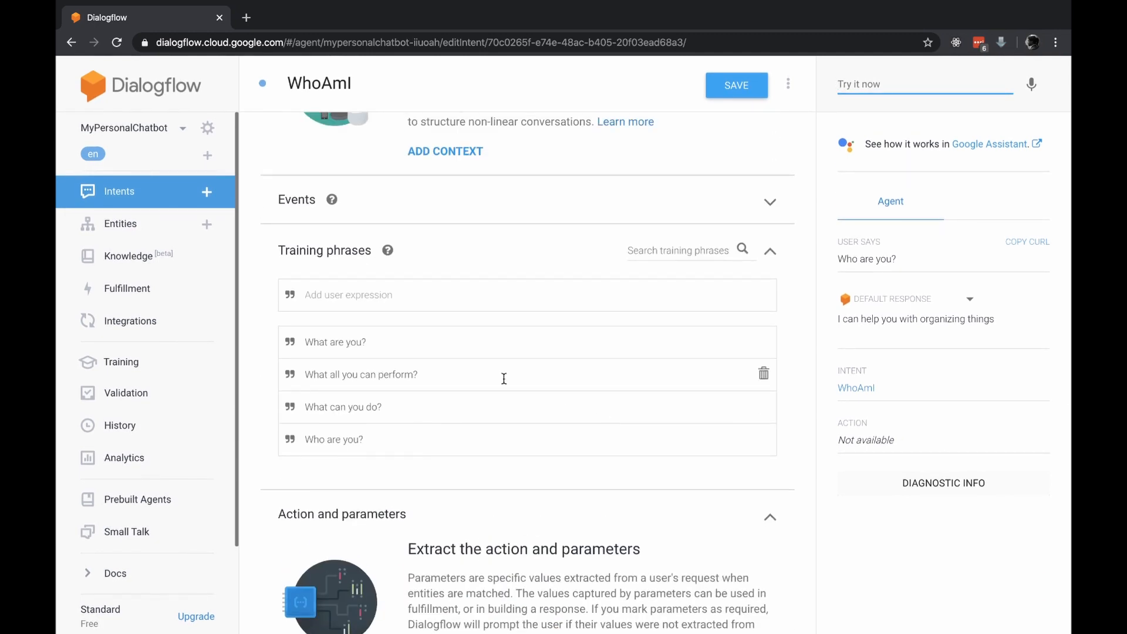